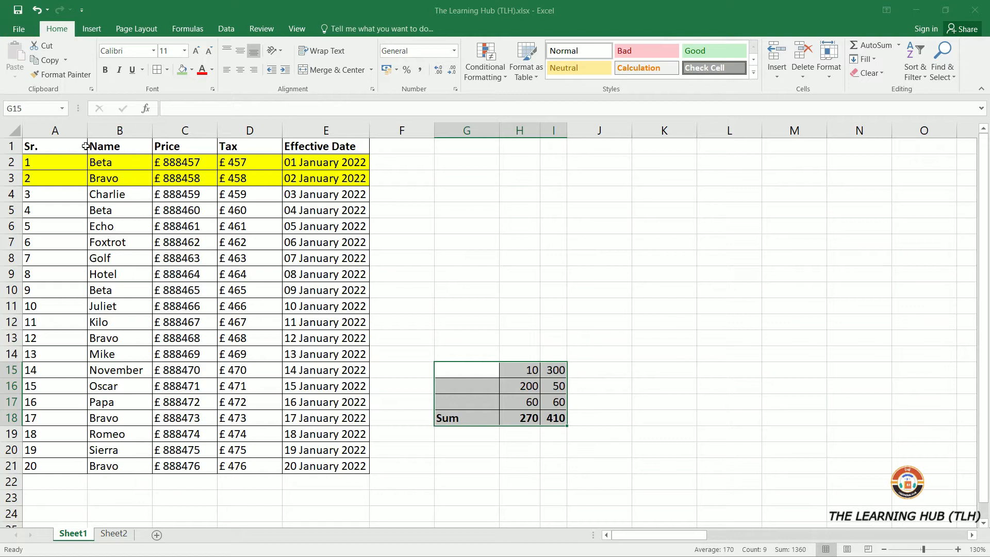
Copy the table range A1:E6 and paste it with its formatting at cell I1.
left_click_drag(45, 146, 309, 226)
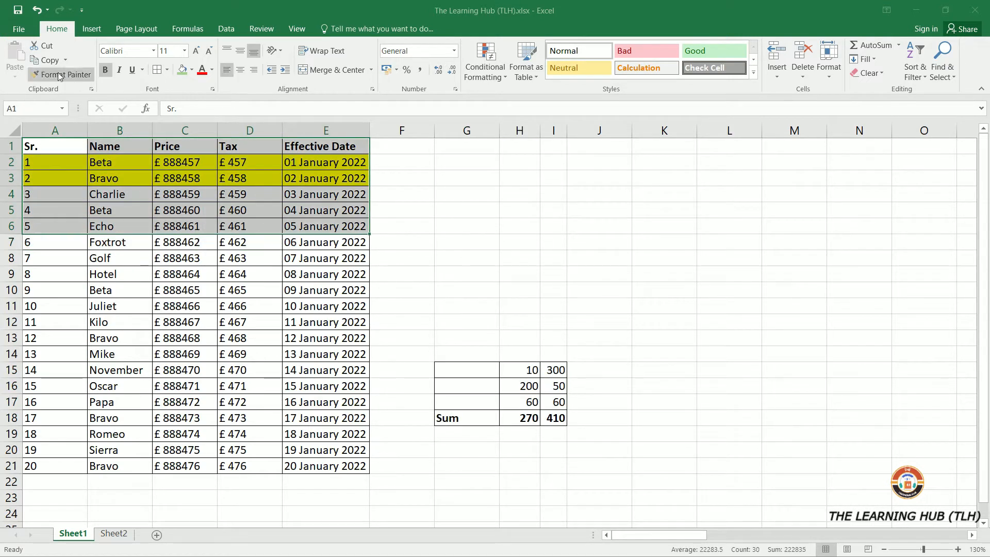
left_click(45, 66)
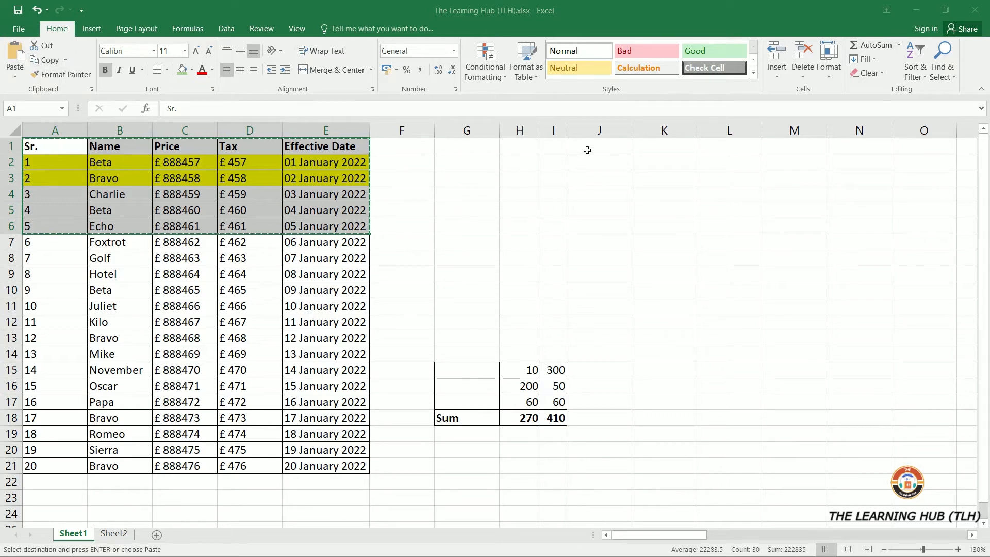
left_click(558, 145)
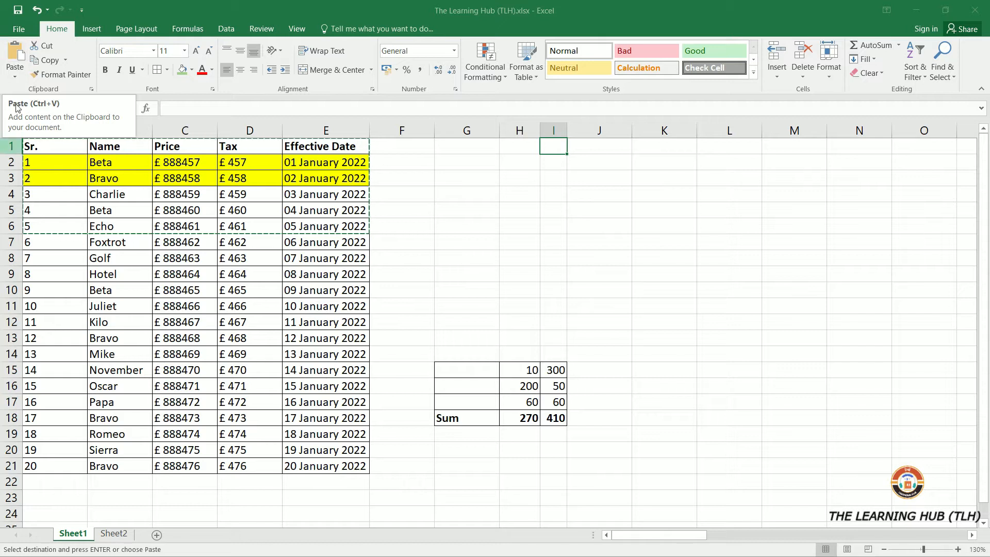
left_click(16, 78)
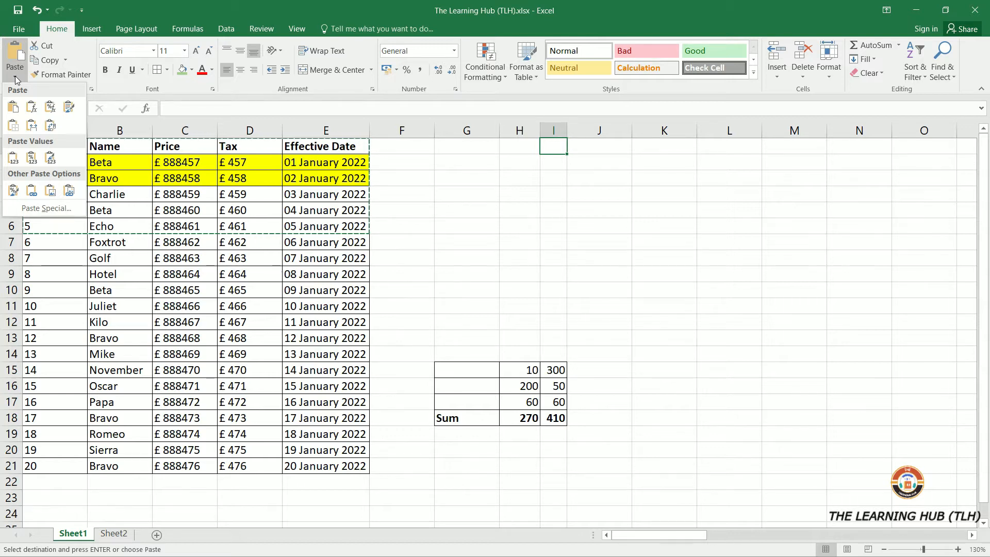
left_click(14, 107)
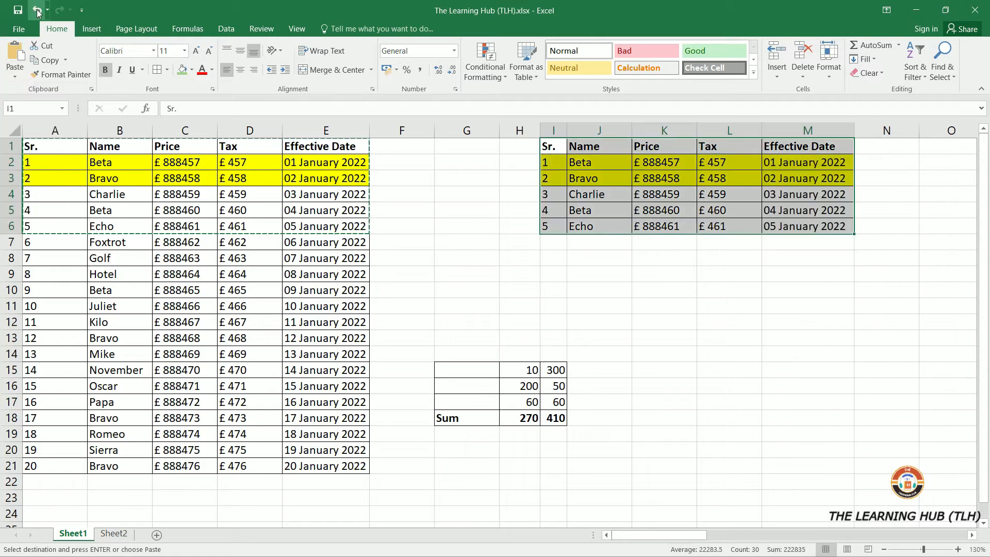
Undo the paste of the table copy at I1.
left_click(36, 10)
left_click(37, 10)
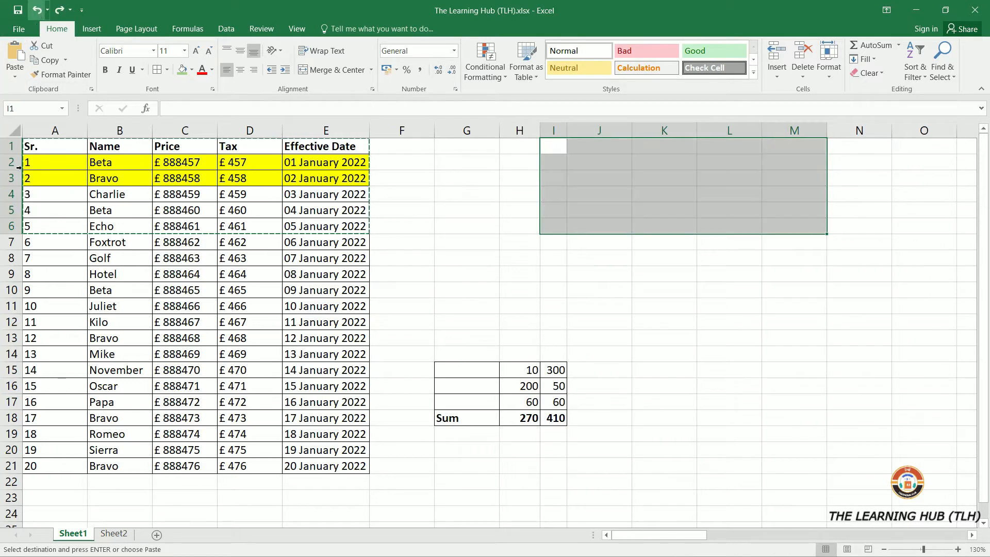
left_click(15, 77)
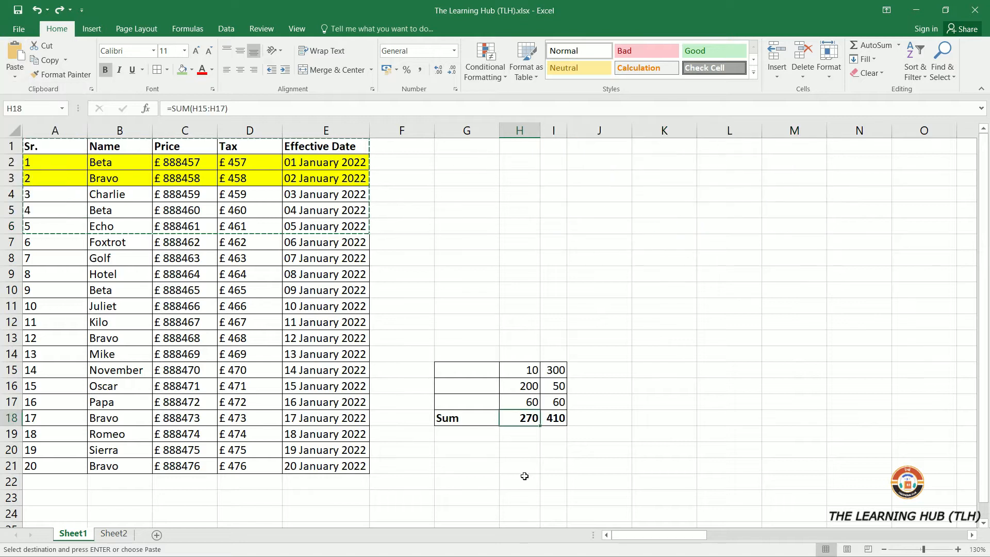
Copy the Sum row G18:I18 and paste only its formulas at cell L18.
left_click_drag(474, 418, 557, 418)
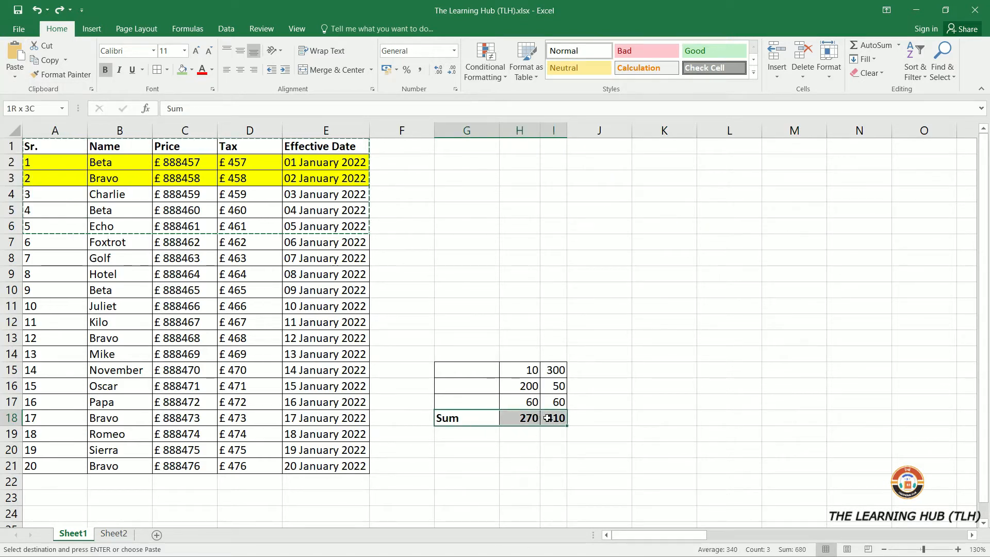
key("ctrl+c")
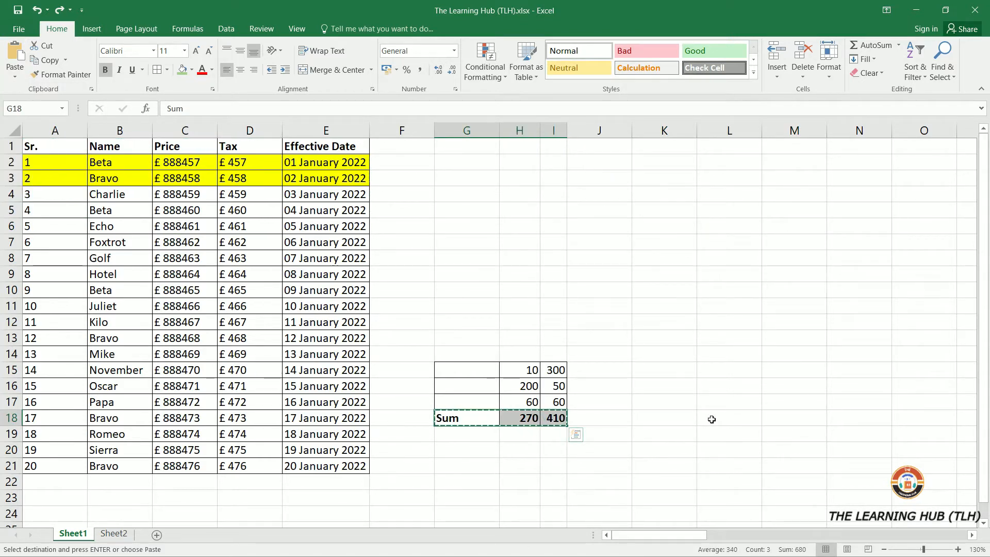
left_click(711, 419)
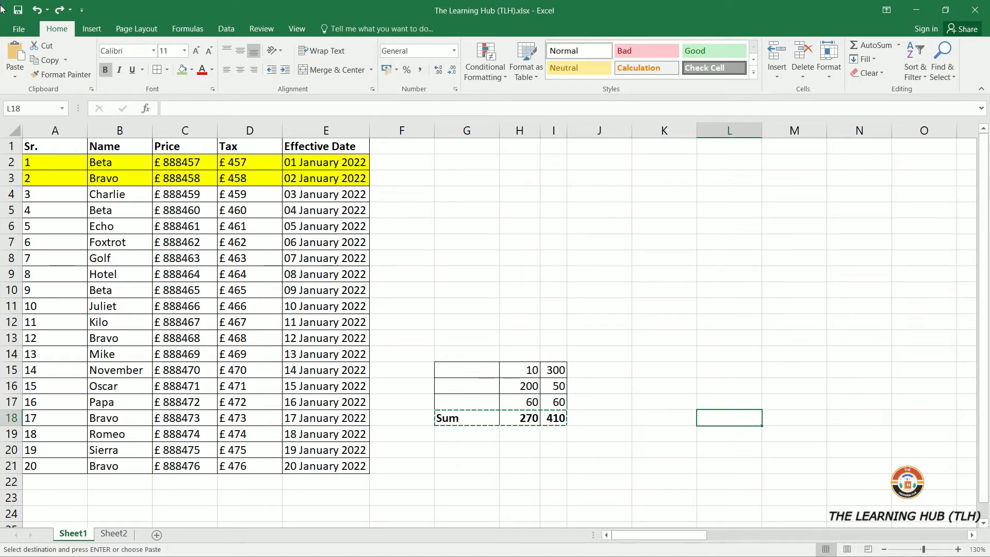
left_click(15, 74)
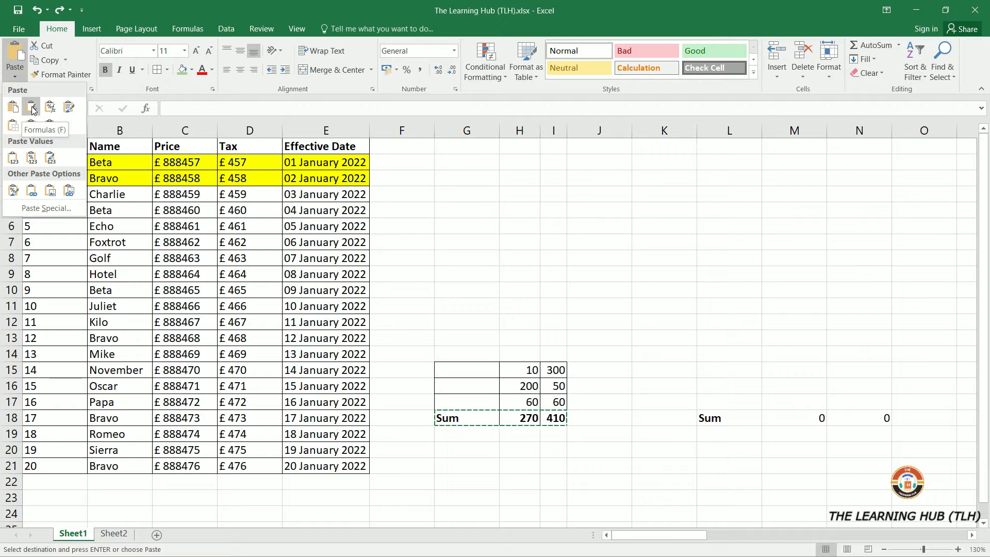
left_click(32, 108)
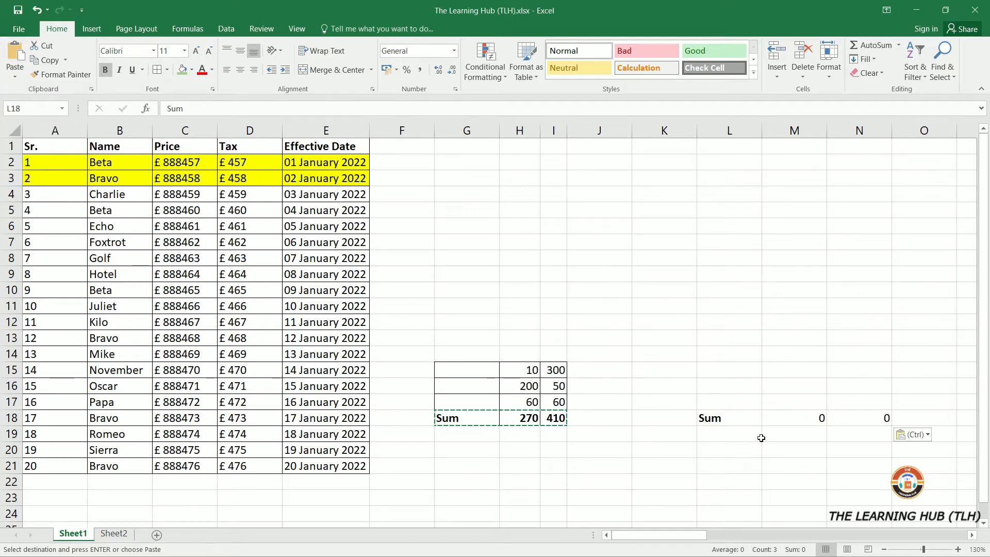
Check the pasted Sum cells in row 18 and undo the formulas-only paste.
left_click(812, 447)
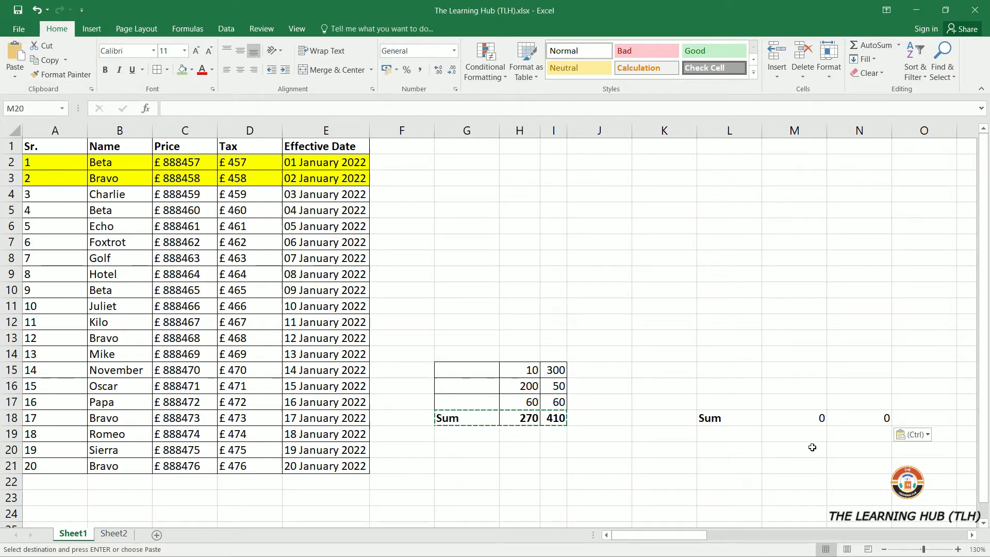
left_click(866, 419)
key("ctrl+z")
left_click(15, 76)
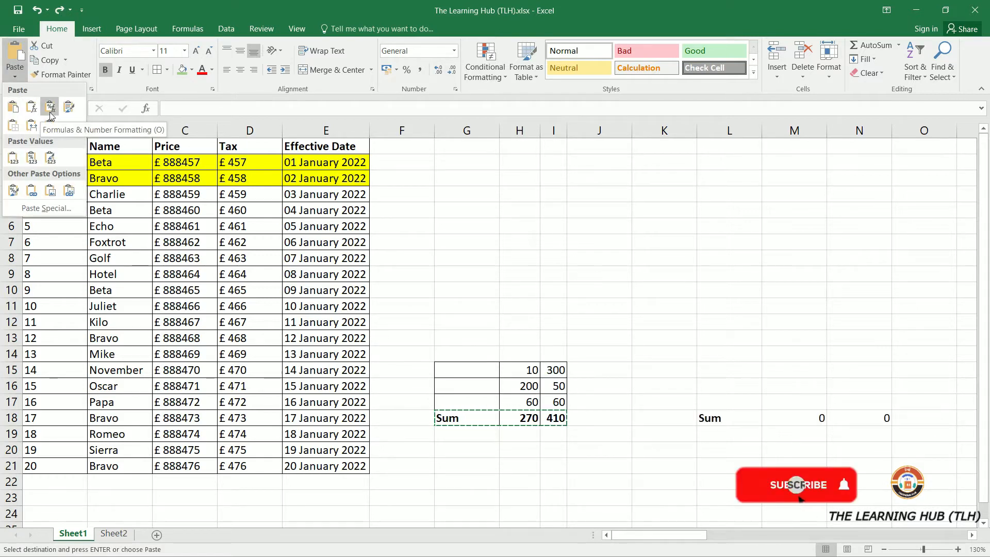
left_click(506, 471)
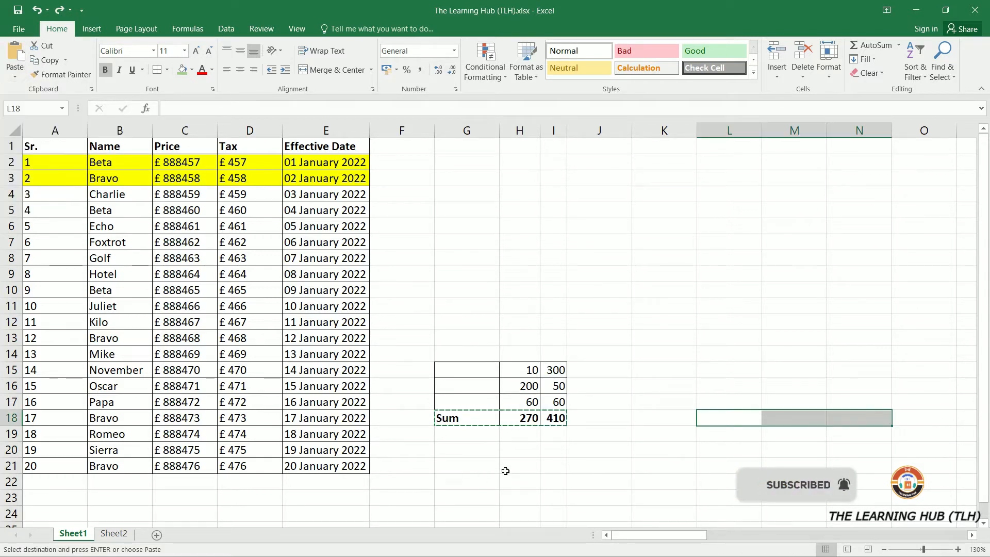
Format the total in H18 as Number with 4 decimal places and widen column H to fit it.
left_click(507, 468)
left_click(520, 415)
right_click(521, 415)
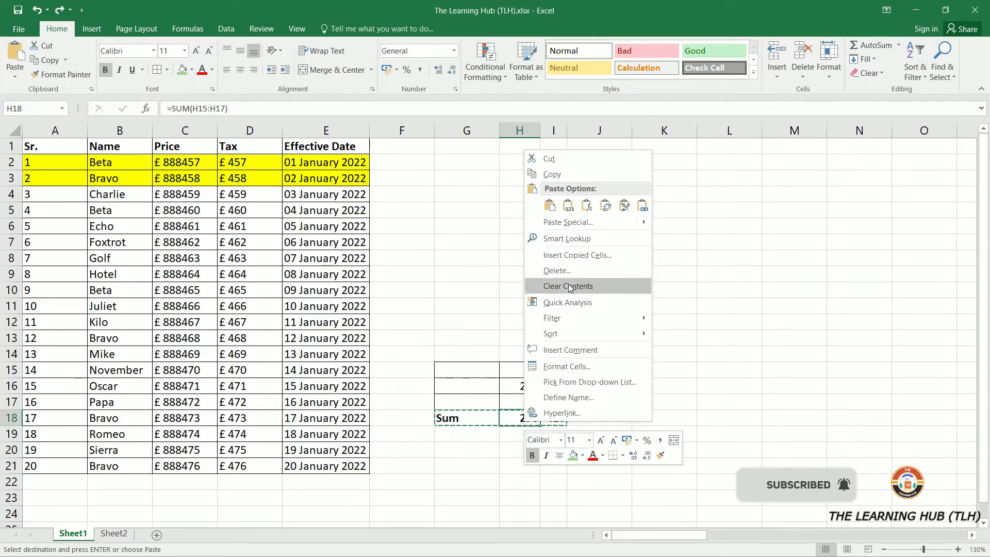
left_click(567, 366)
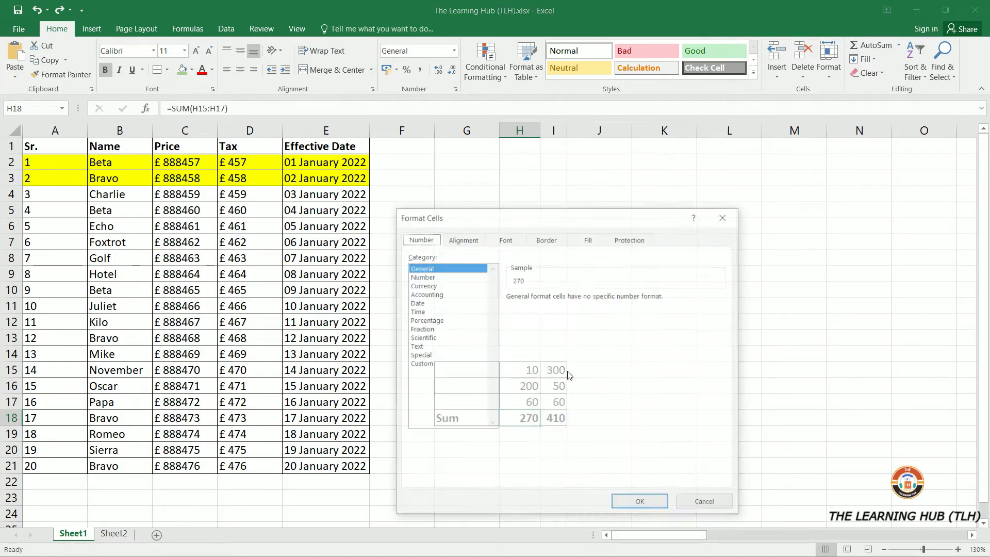
left_click(428, 277)
double_click(597, 295)
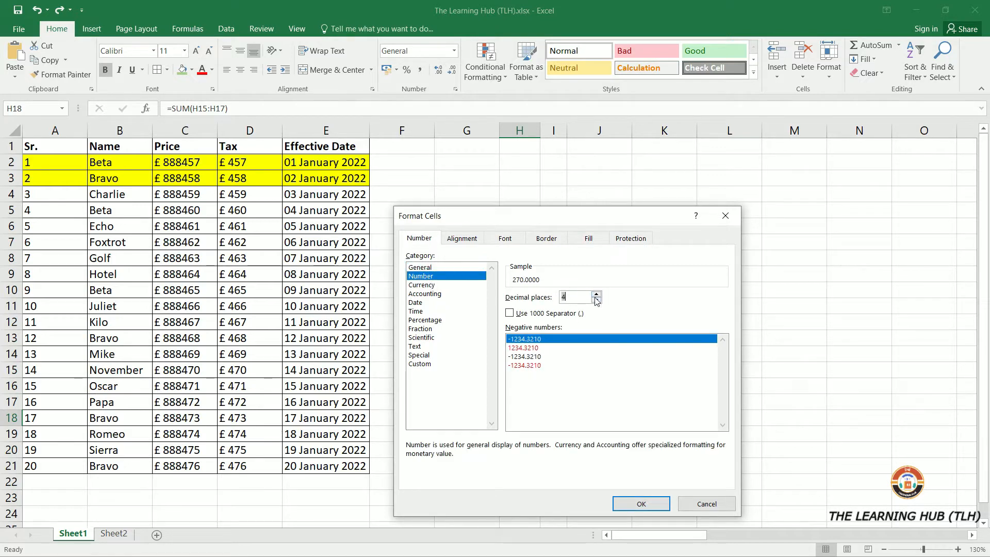
left_click(622, 500)
left_click_drag(540, 130, 566, 131)
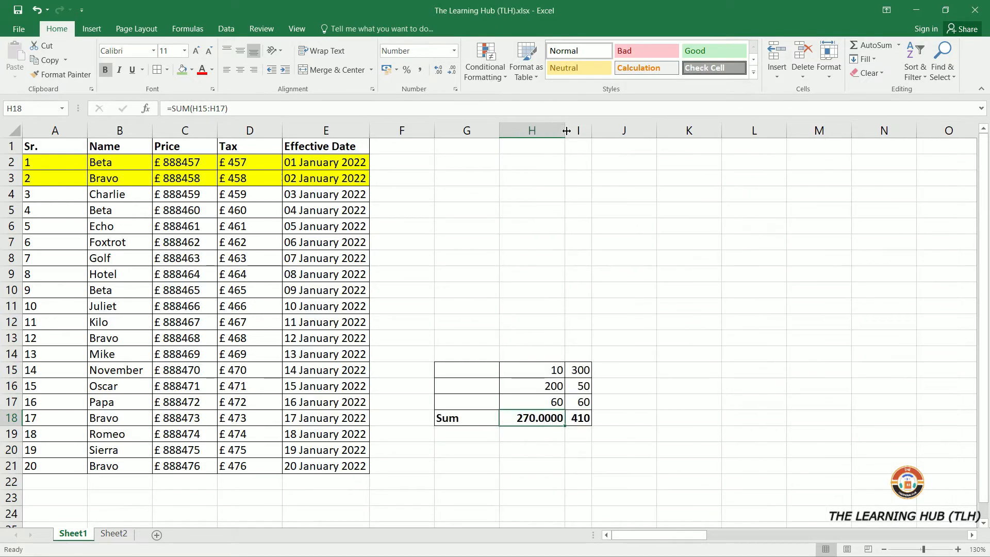
Copy the Sum row G18:I18, paste its formulas and number formatting at K7, and check the pasted cells.
left_click_drag(478, 416, 582, 418)
key("ctrl+c")
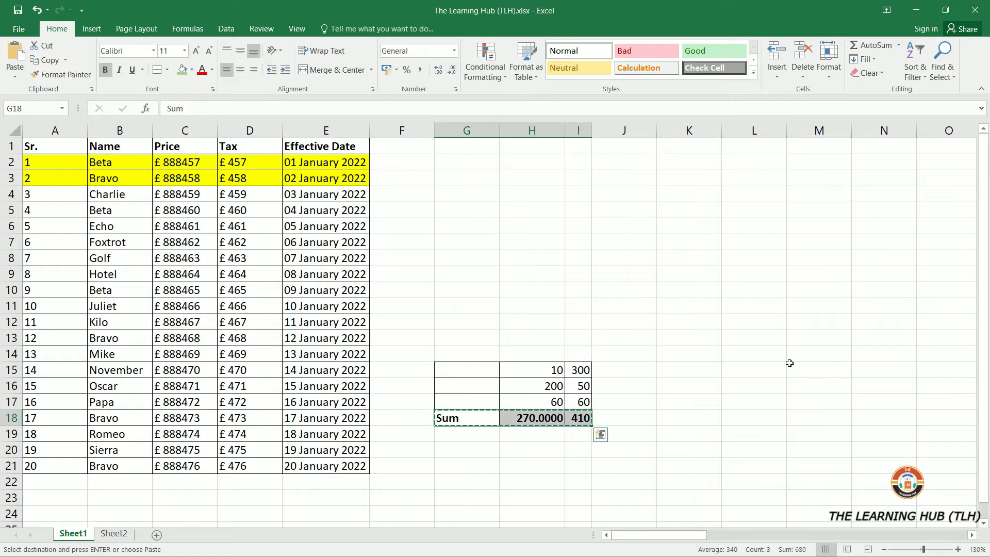
left_click(703, 239)
left_click(15, 77)
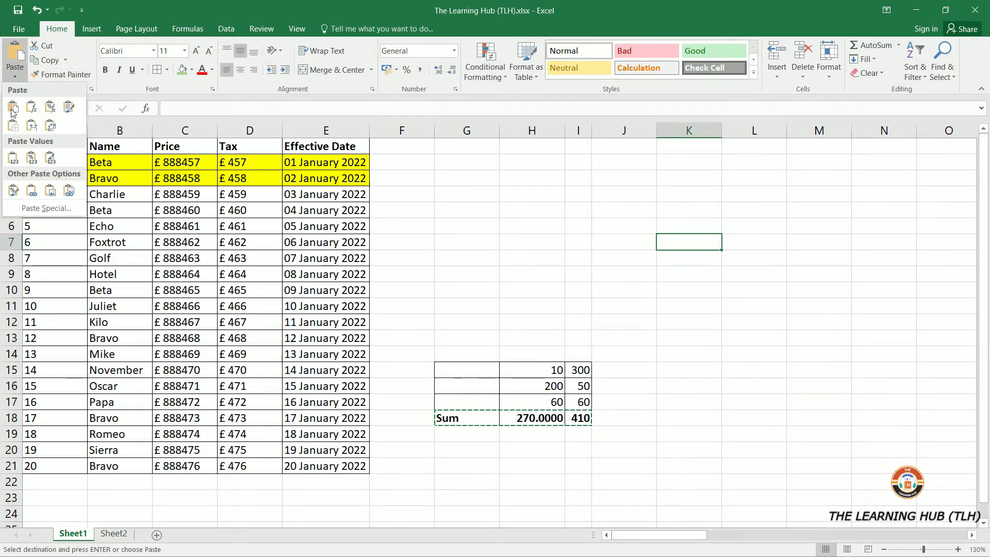
left_click(50, 114)
left_click(756, 263)
left_click(798, 246)
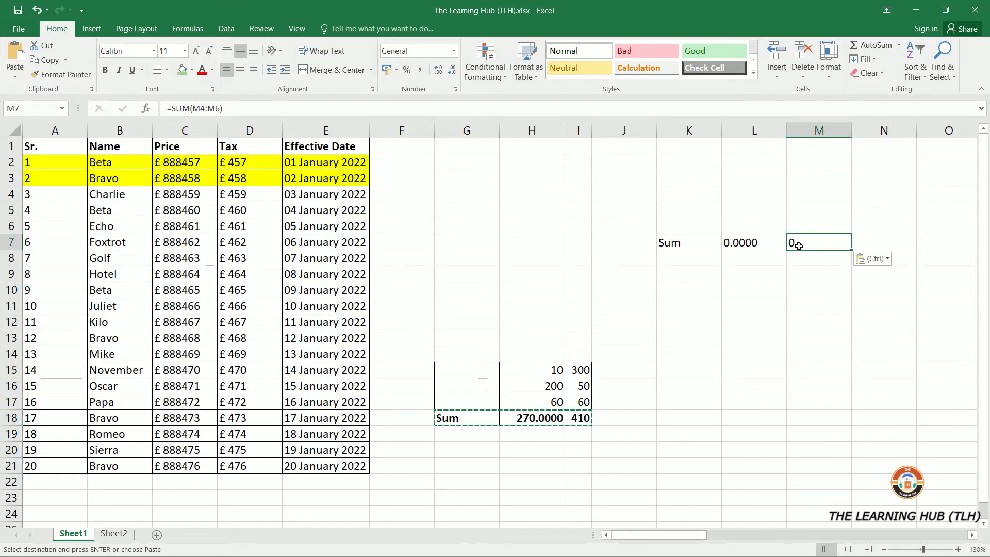
left_click(761, 244)
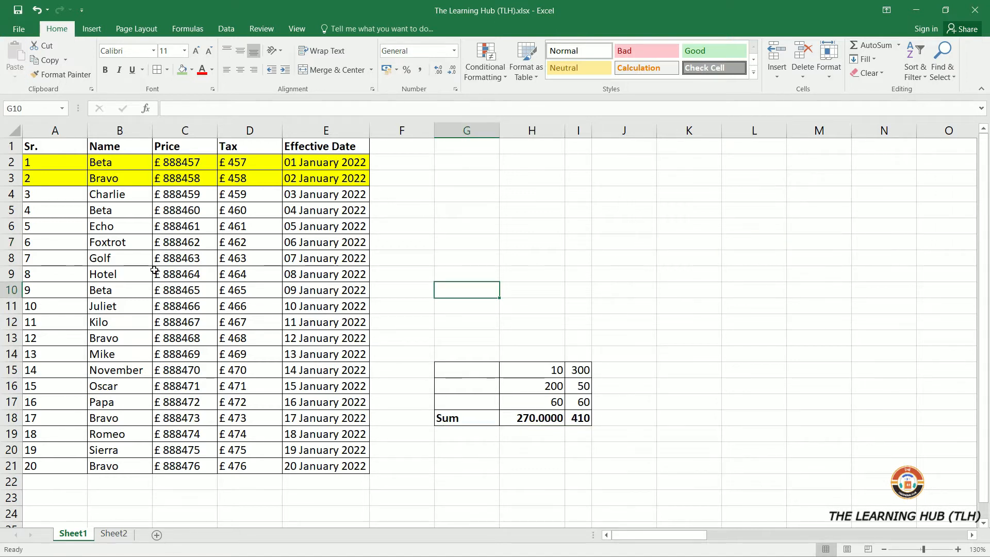
Copy the table range A1:E7.
left_click_drag(58, 150, 339, 244)
key("ctrl+c")
left_click(15, 76)
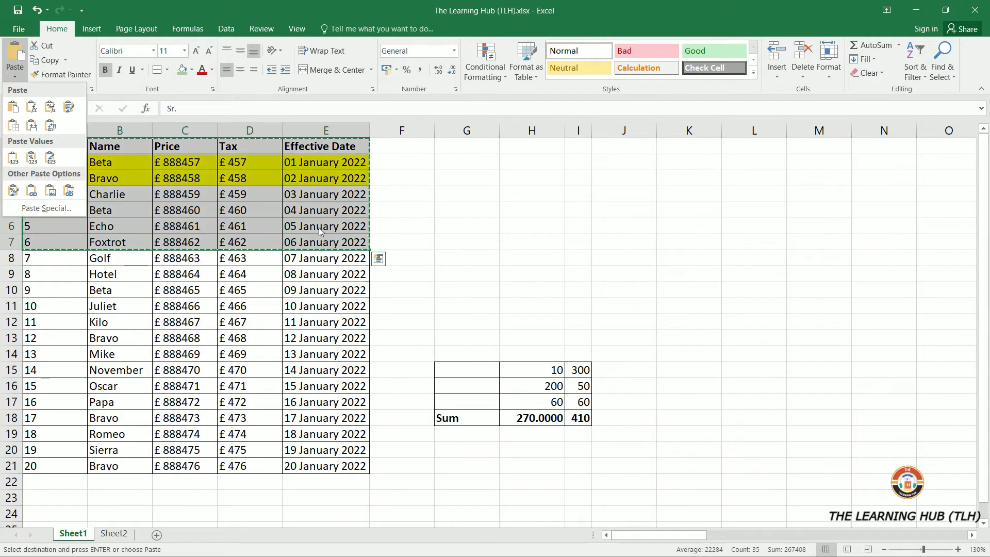
left_click(220, 12)
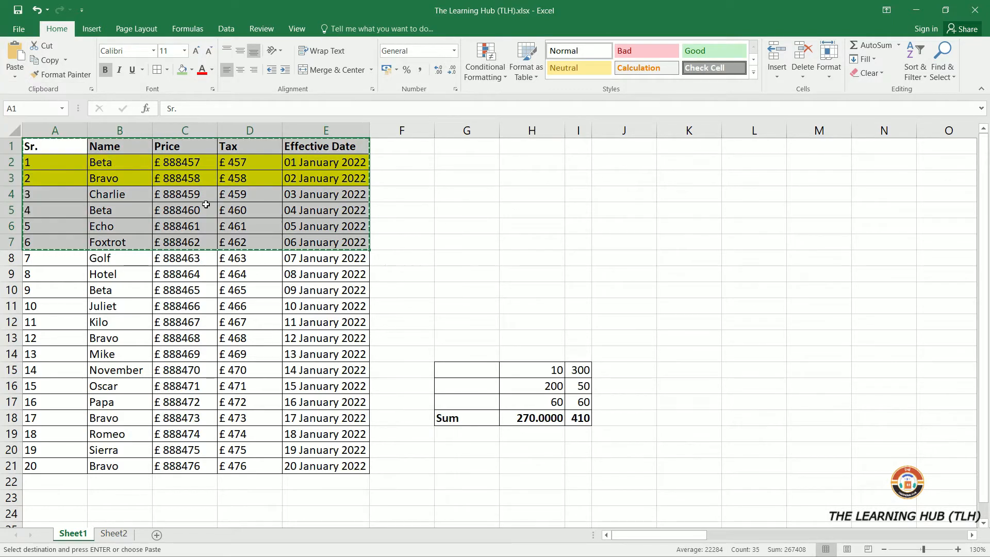
Try a regular paste of the copied table range at cell J1 and undo it.
left_click(604, 149)
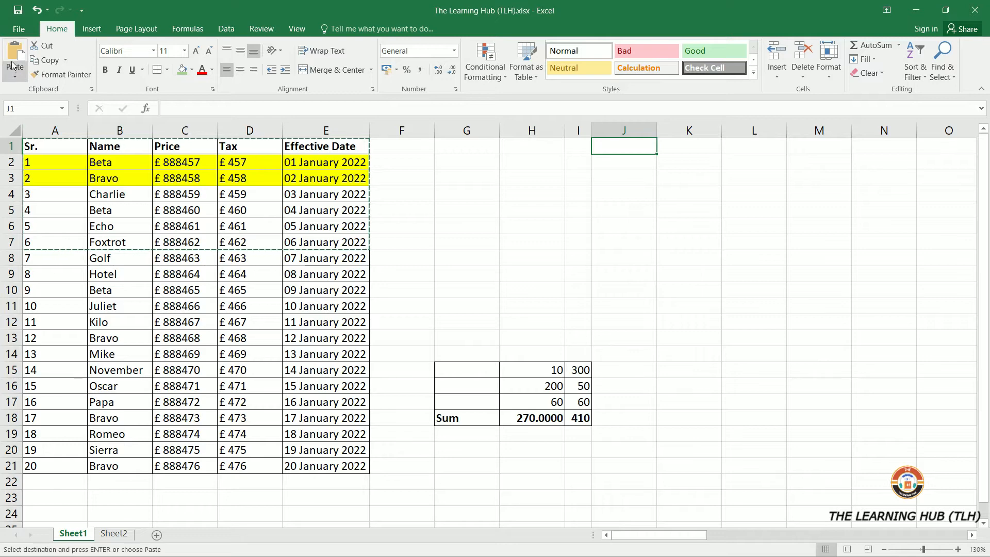
key("ctrl+v")
left_click(624, 286)
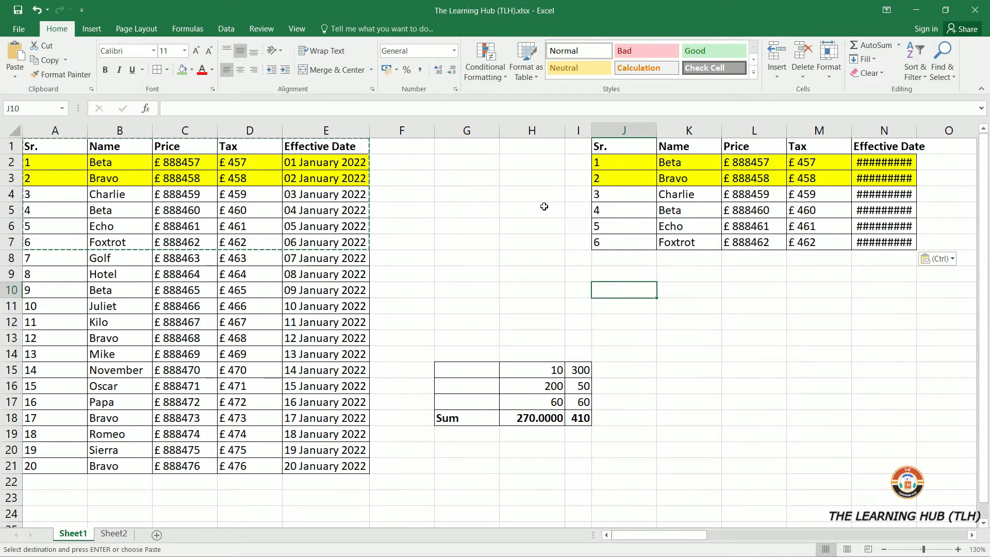
left_click(15, 77)
left_click(15, 76)
key("Escape")
key("ctrl+z")
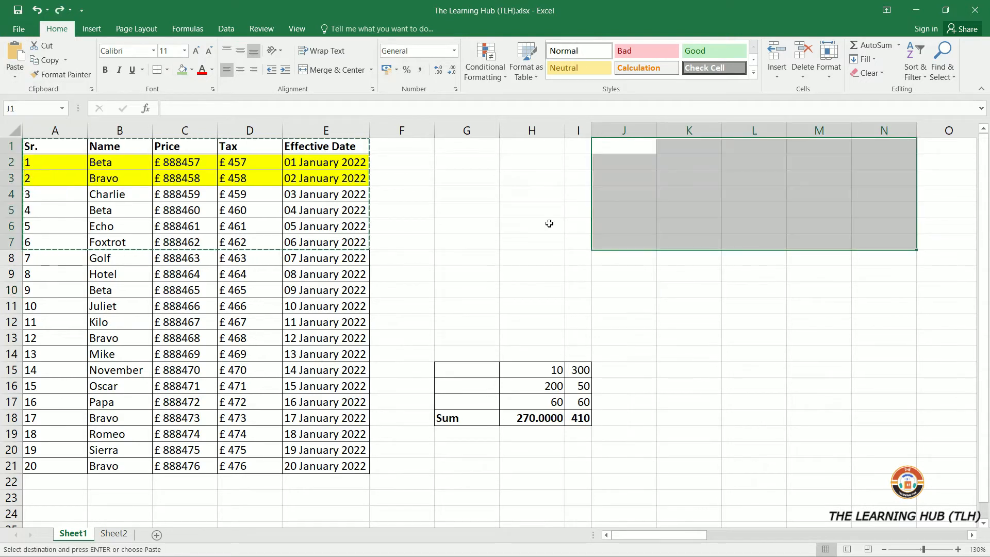
left_click(535, 197)
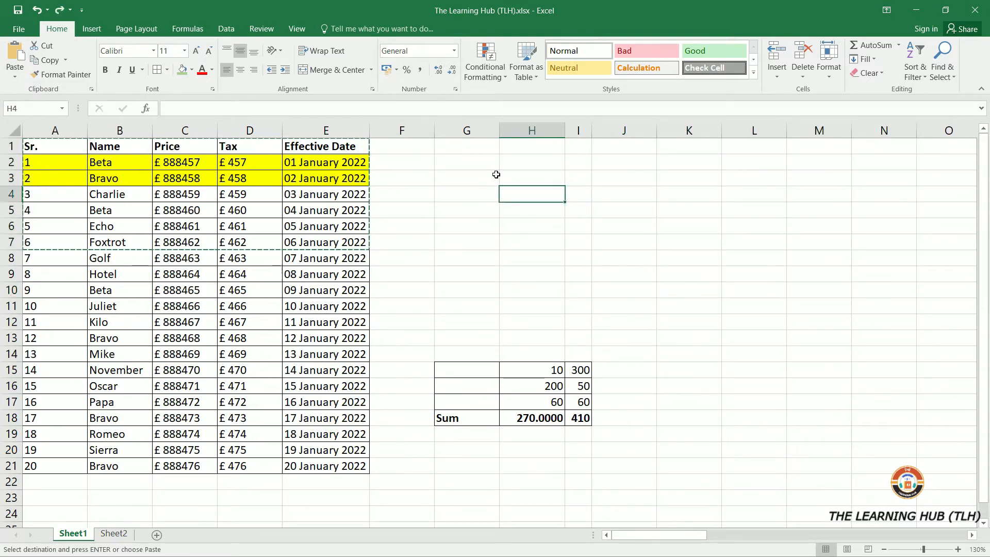
left_click(14, 79)
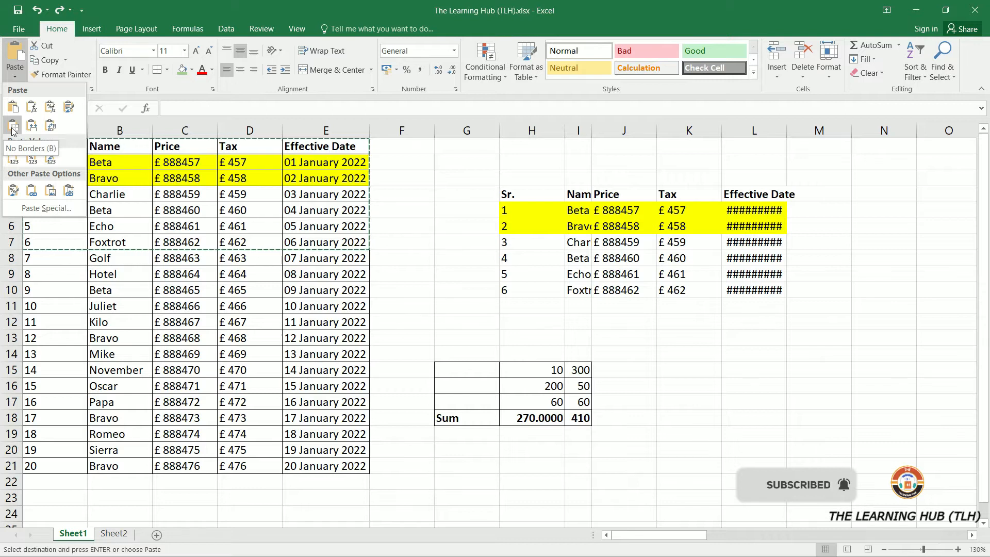
left_click(614, 198)
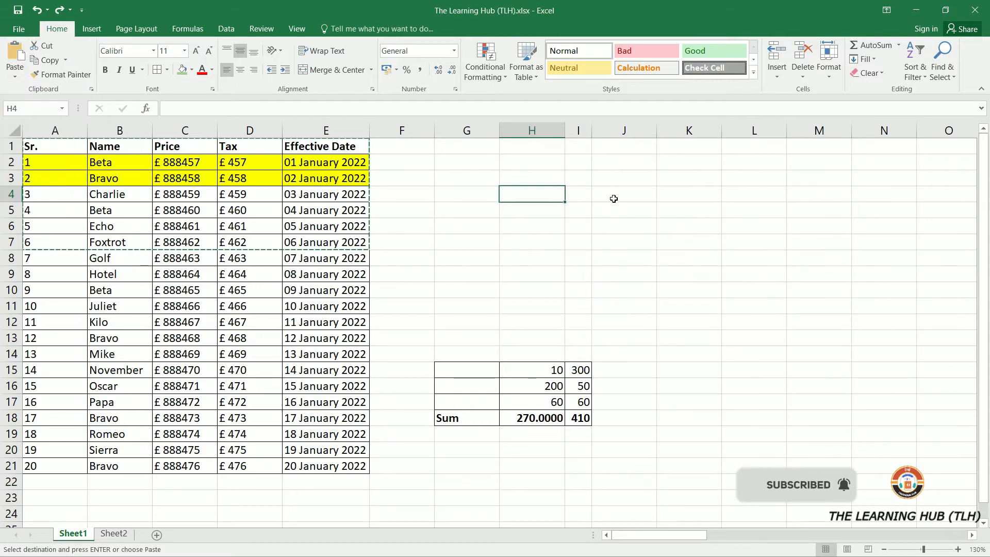
Paste the copied table range A1:E7 at cell I1 using the No Borders paste option.
left_click_drag(36, 145, 324, 240)
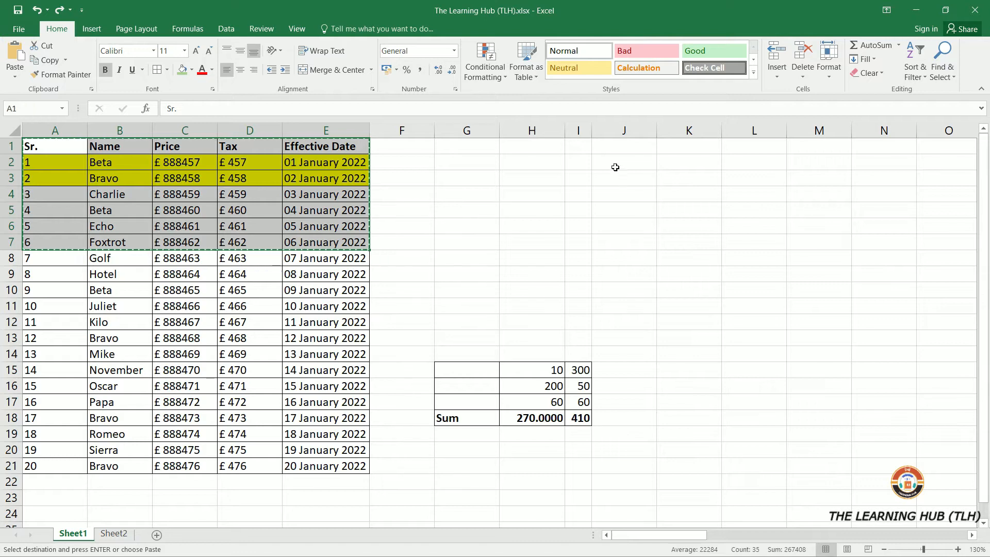
left_click(581, 146)
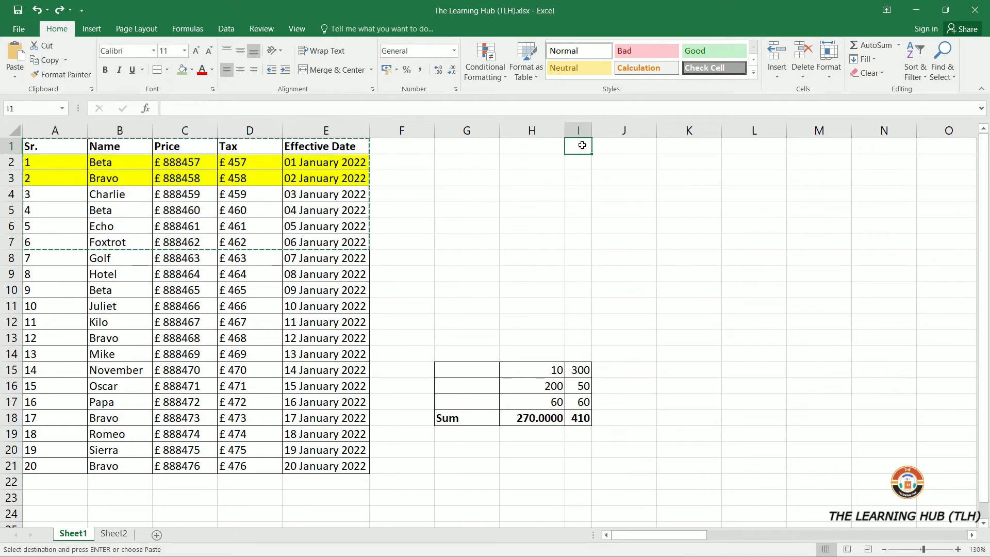
left_click(18, 77)
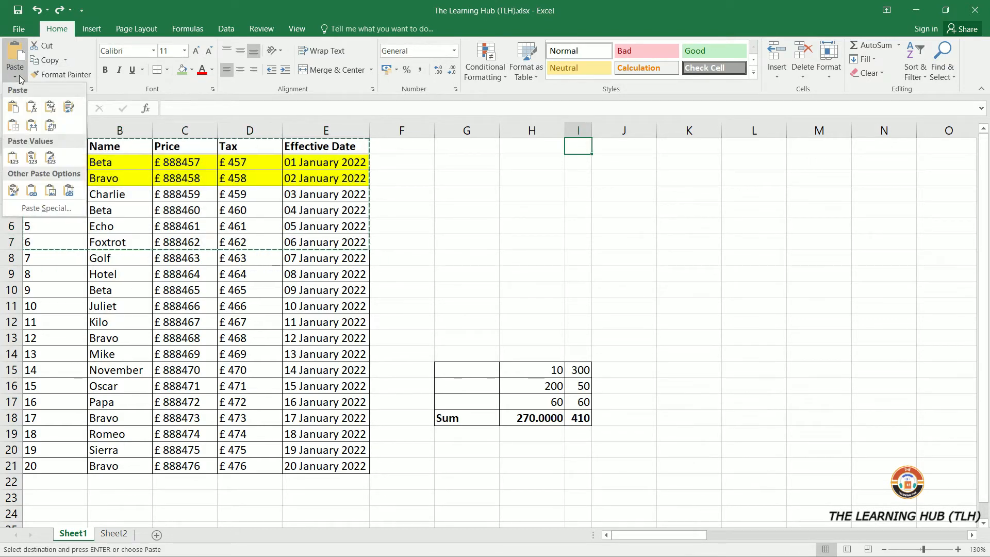
left_click(14, 130)
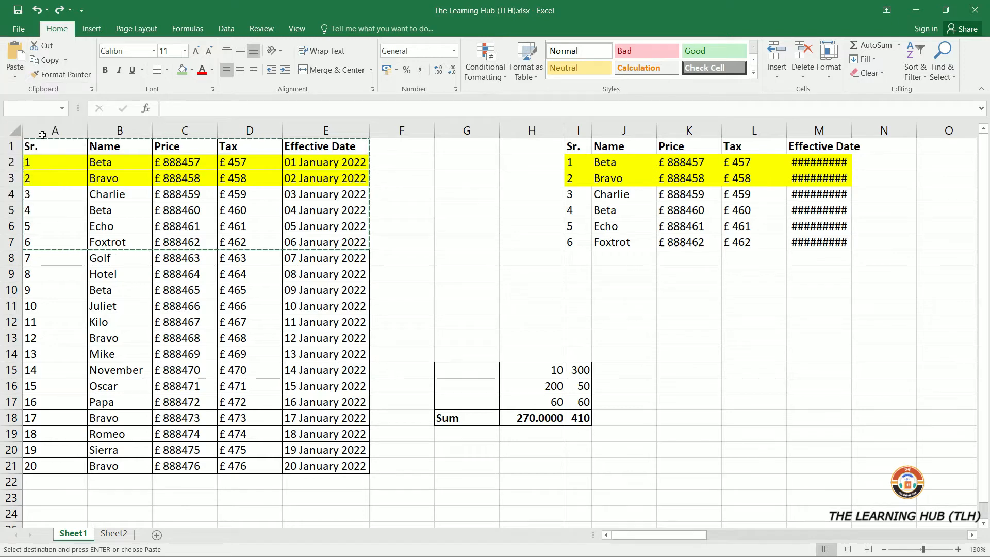
Widen column M to fit its dates and check the pasted table I1:M7 for missing borders.
left_click(665, 272)
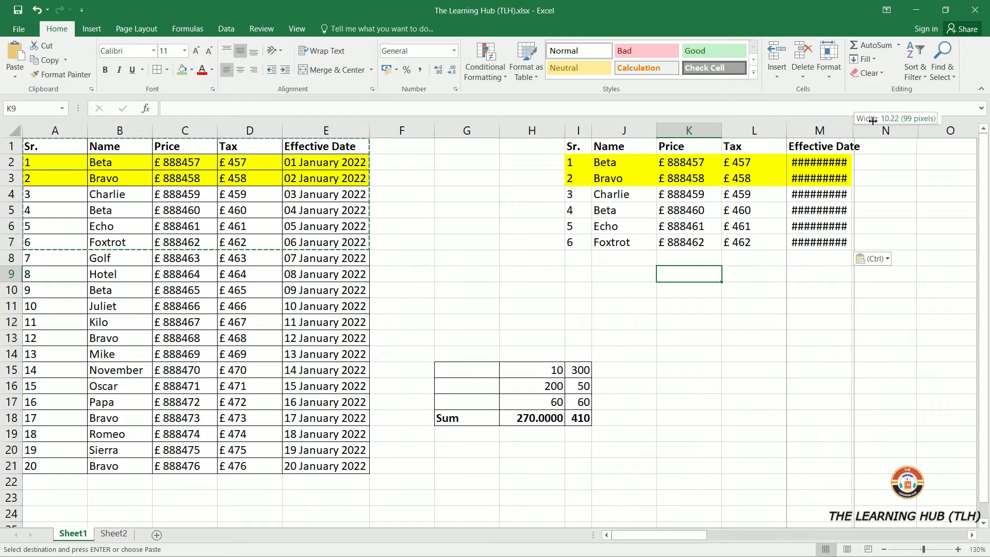
double_click(852, 130)
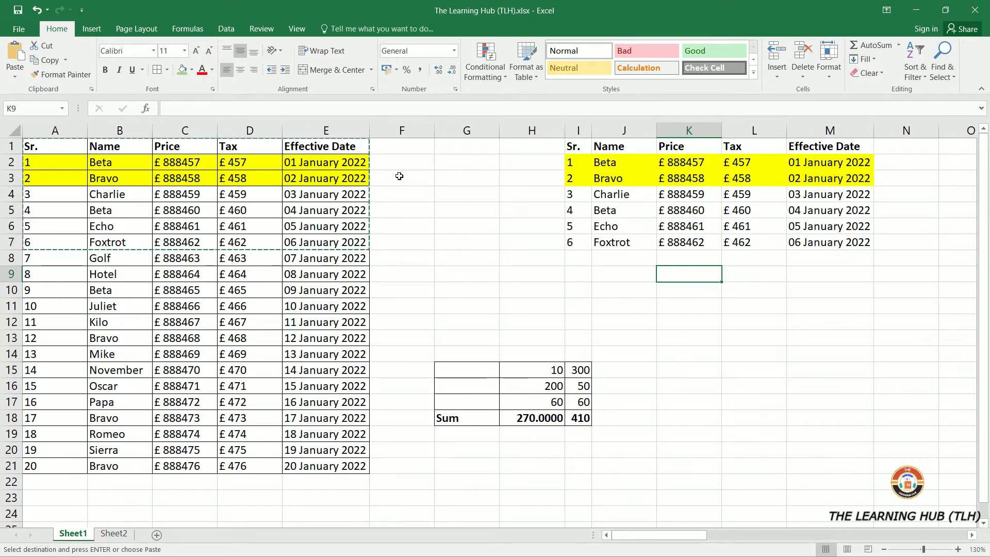
left_click_drag(582, 162, 686, 180)
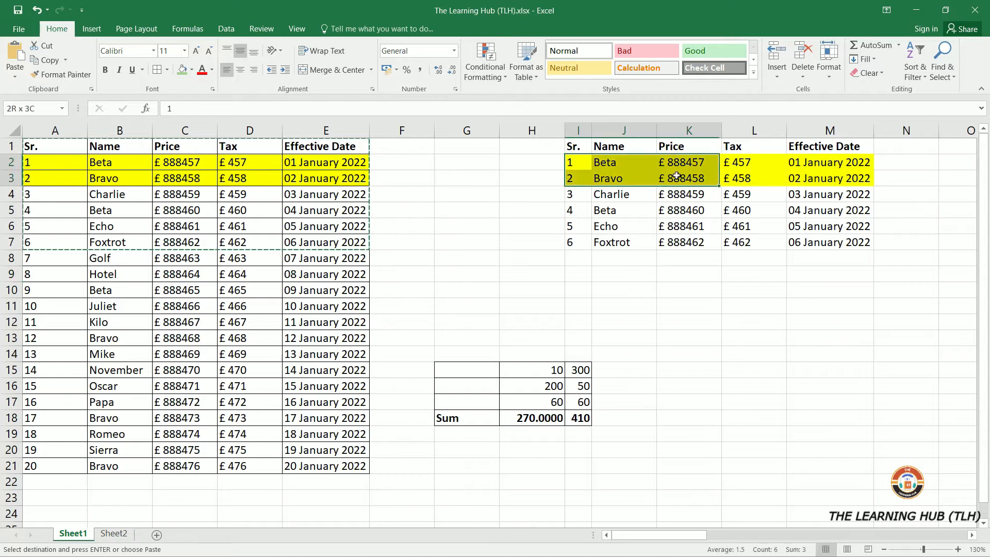
left_click(612, 195)
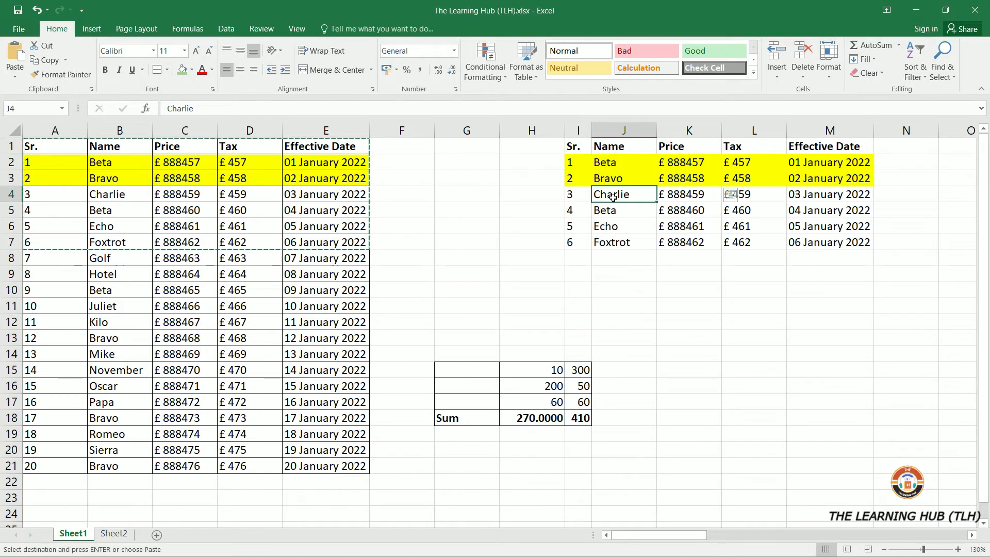
left_click_drag(612, 196, 627, 229)
left_click(651, 242)
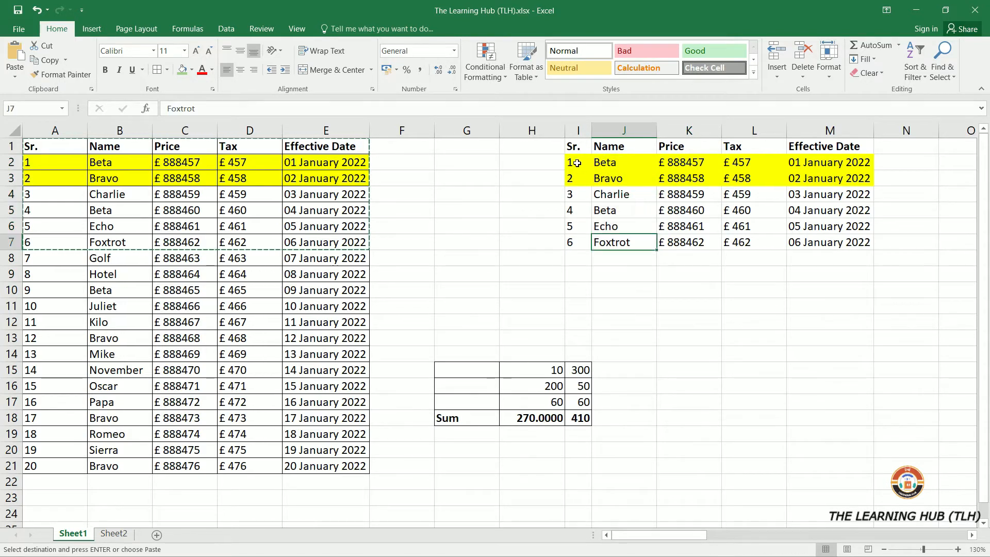
left_click_drag(576, 148, 692, 146)
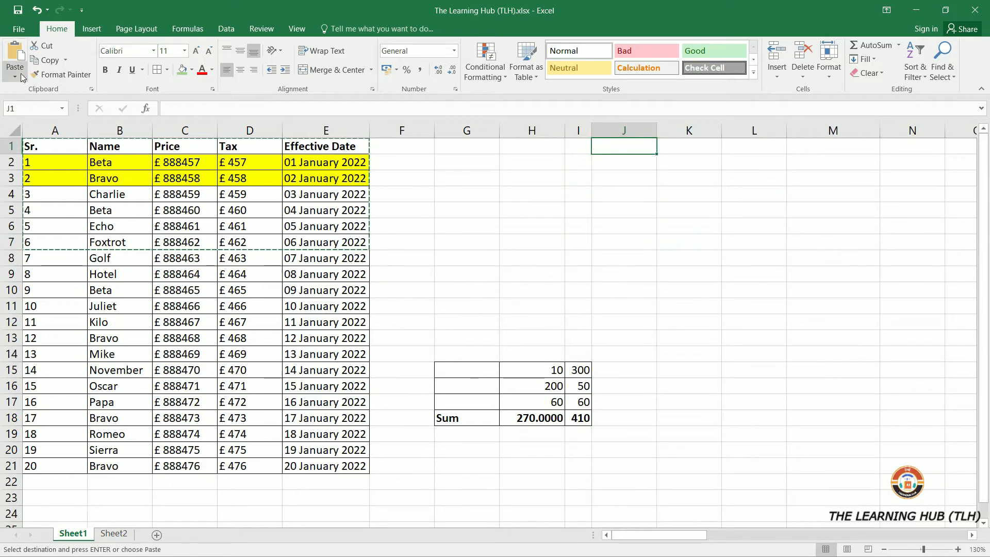
Preview the Keep Source Column Widths paste at J1, and narrow columns K, L and M.
left_click(15, 77)
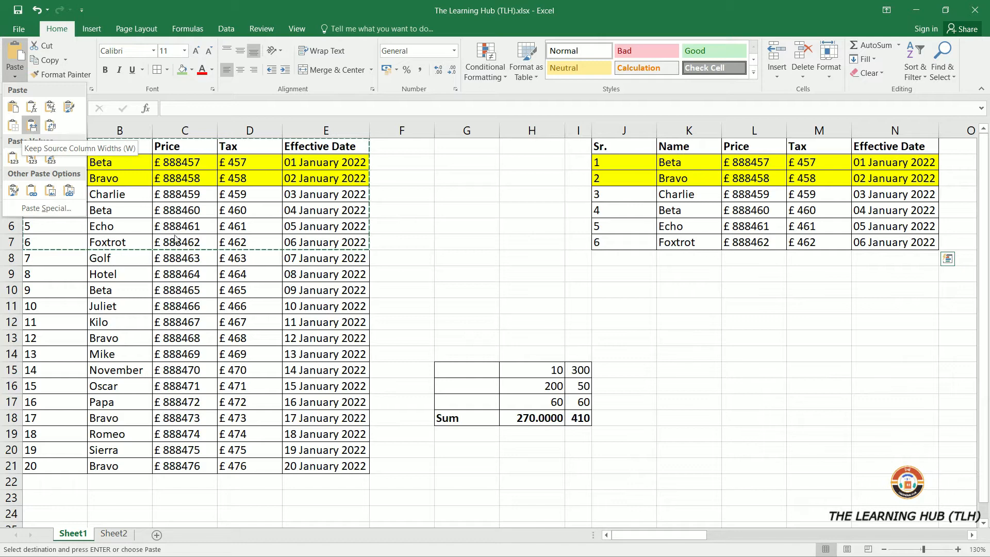
left_click(900, 322)
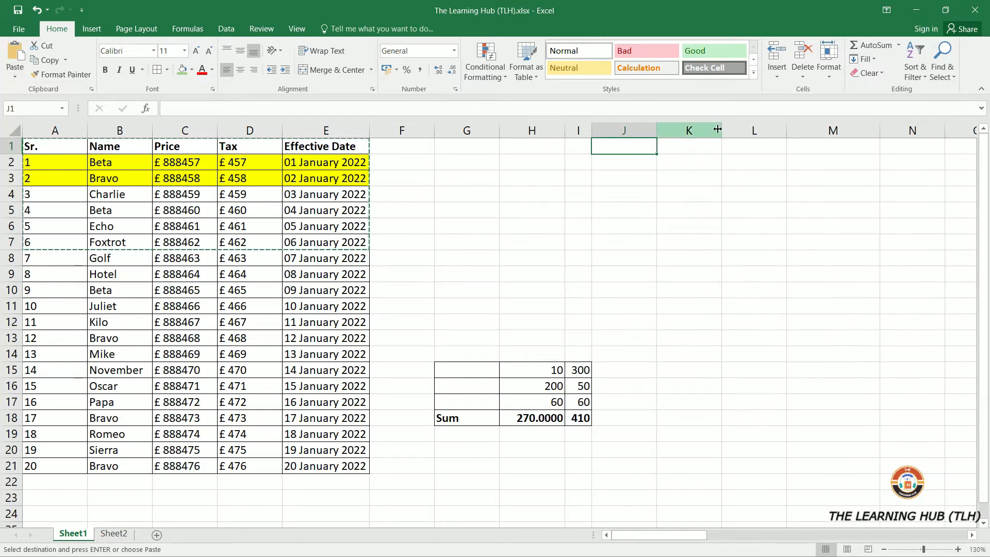
left_click_drag(718, 129, 680, 130)
left_click_drag(743, 133, 715, 133)
left_click_drag(808, 130, 755, 130)
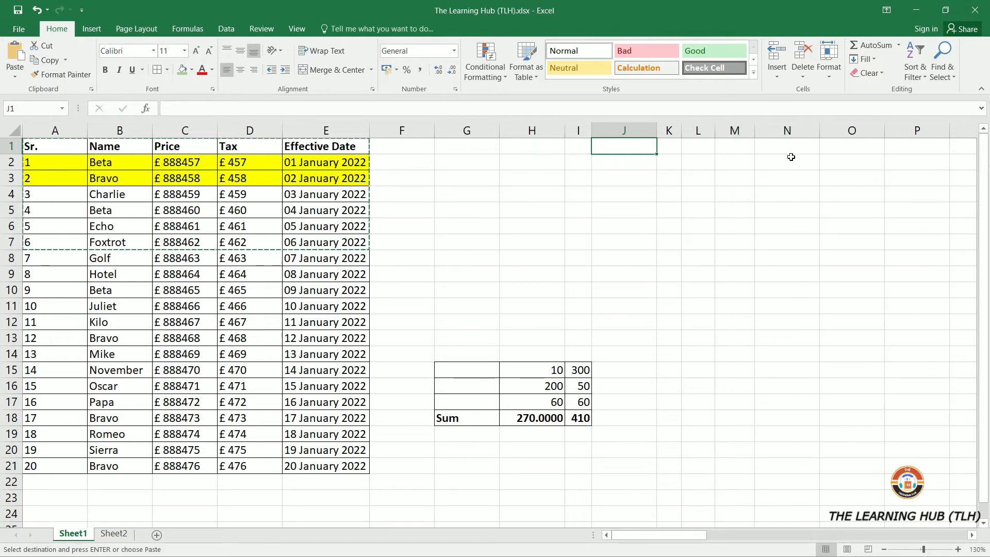
Copy the range A1:E7, try pasting it at K1 with Keep Source Column Widths, and undo the paste.
left_click_drag(59, 149, 351, 242)
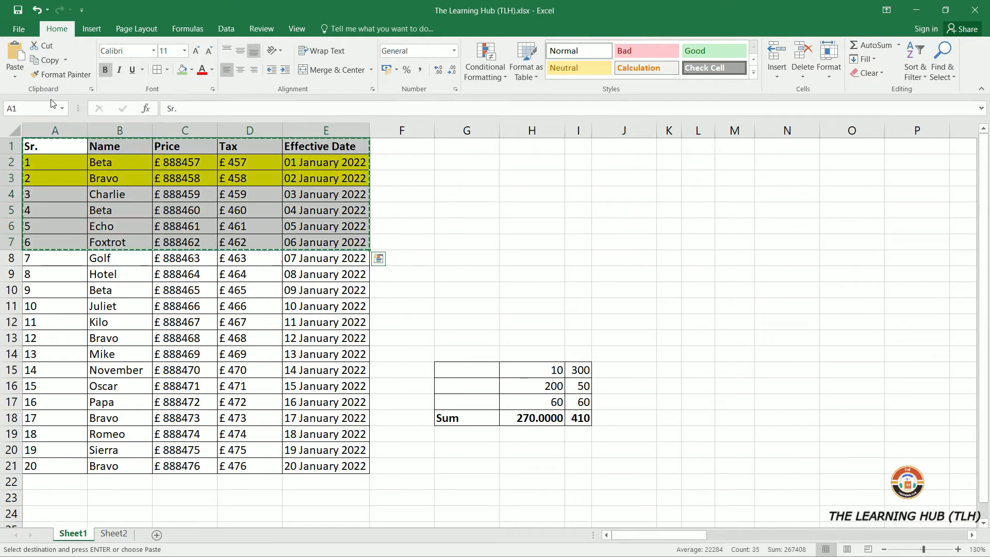
left_click(585, 146)
left_click(627, 147)
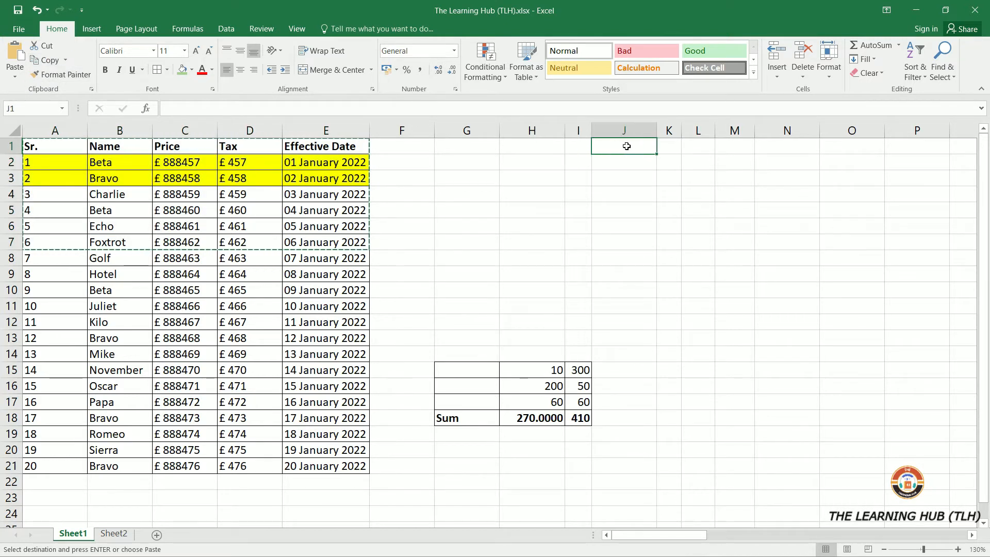
left_click(670, 150)
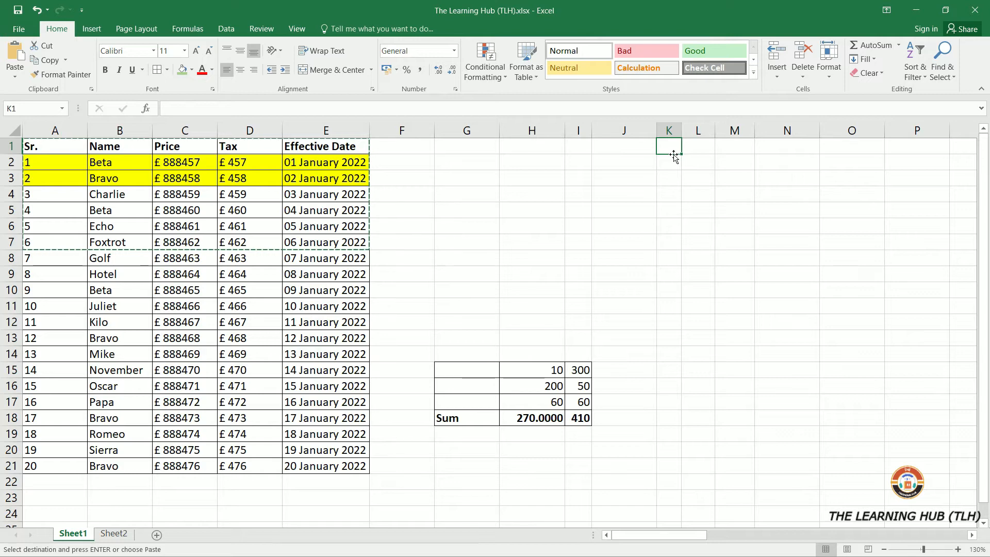
left_click(13, 79)
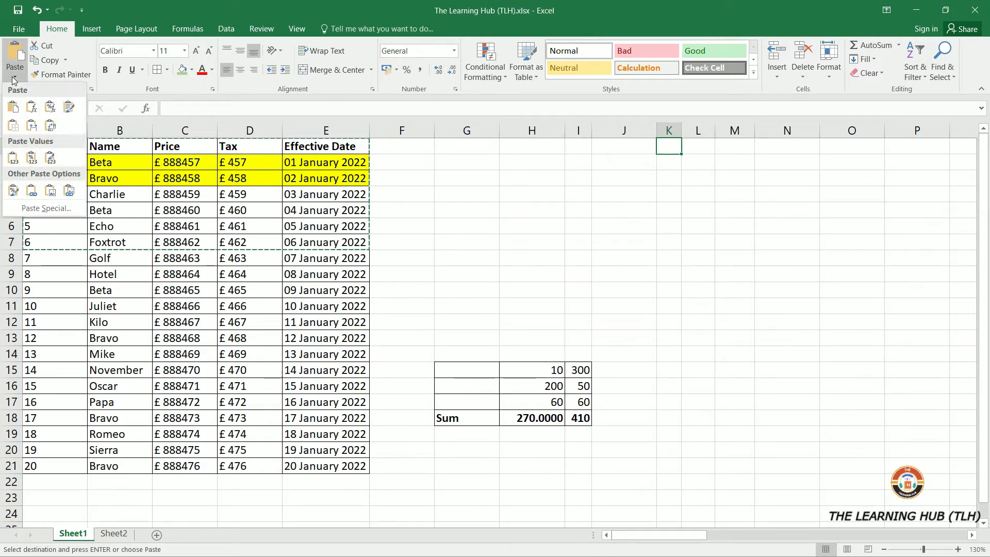
left_click(32, 133)
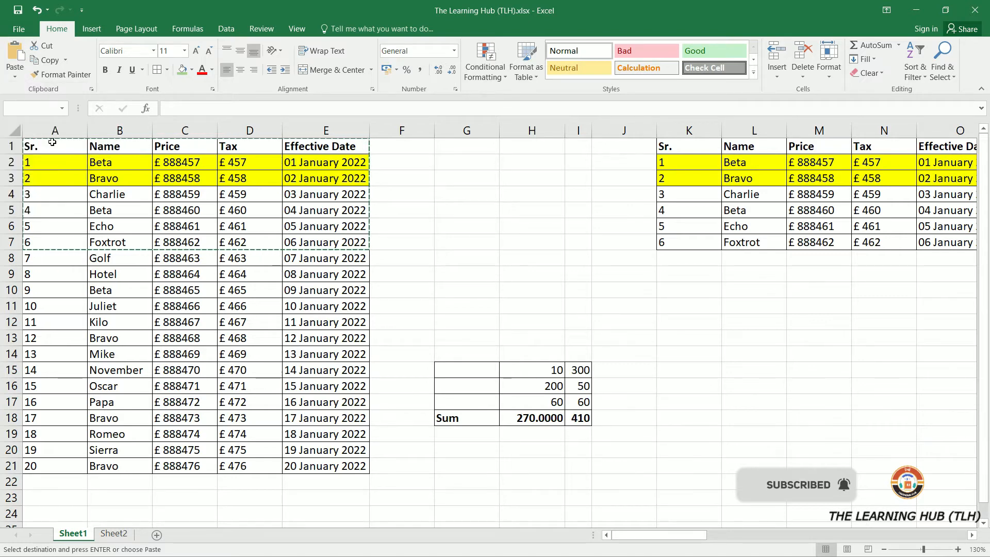
left_click(674, 221)
key("ctrl+z")
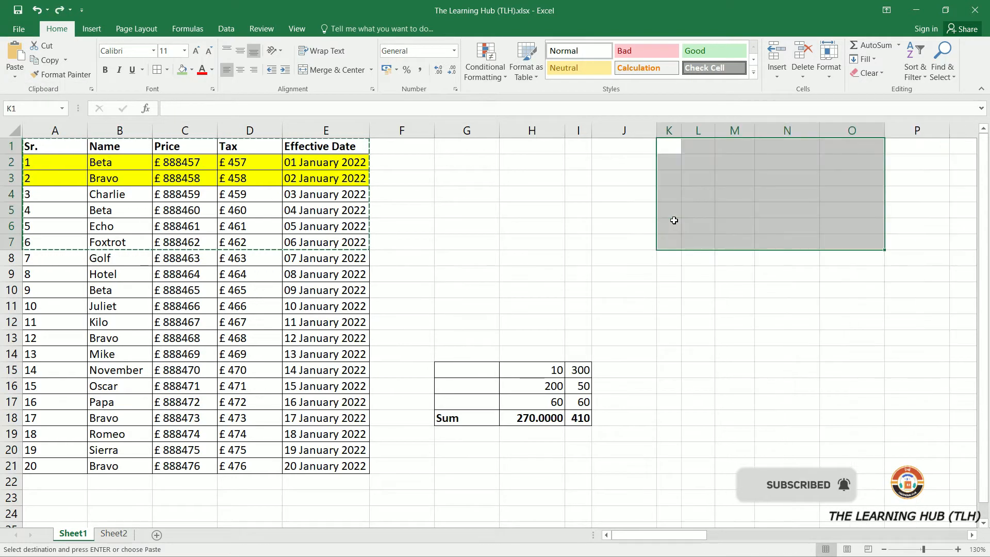
Repeat the Keep Source Column Widths paste of the copied table at K1 and undo it again.
left_click(15, 78)
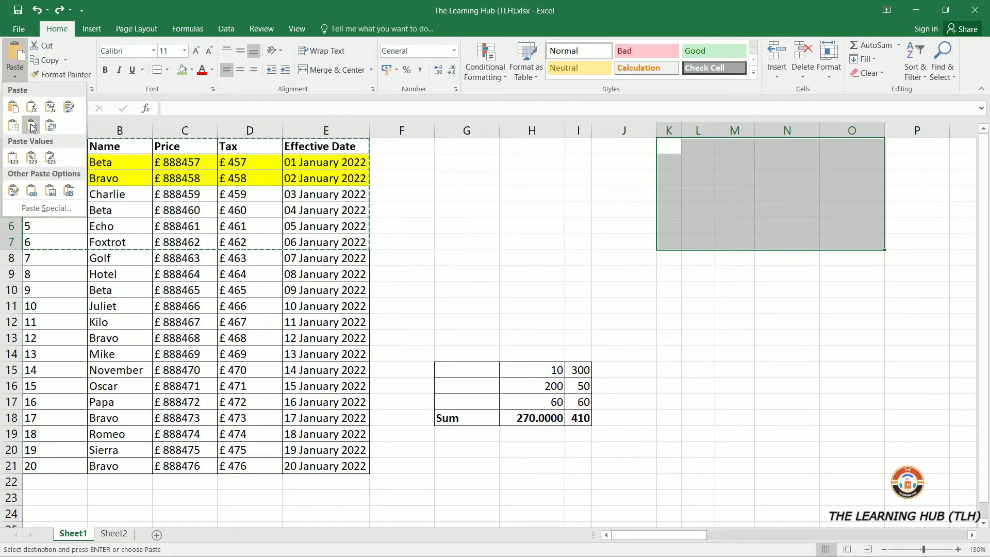
left_click(30, 129)
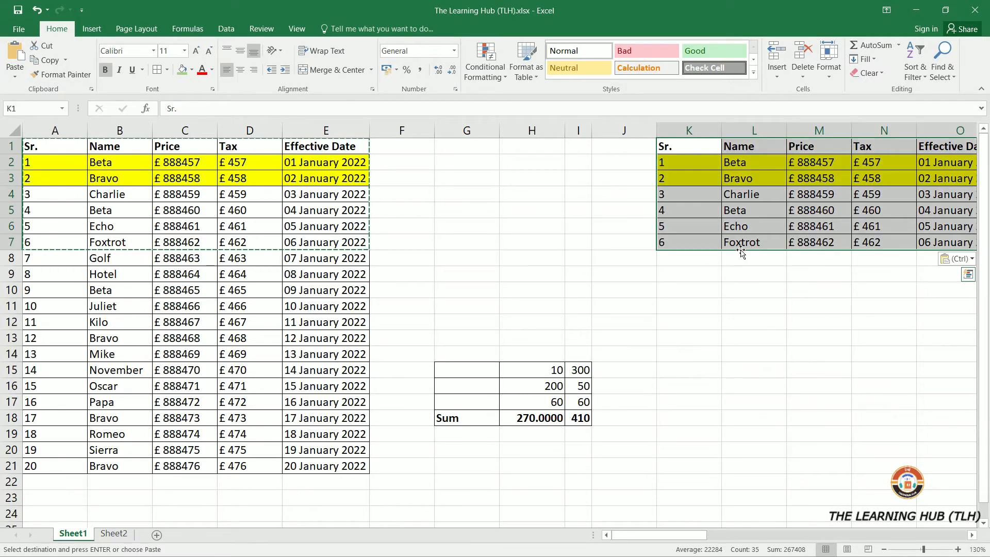
key("Escape")
key("ctrl+z")
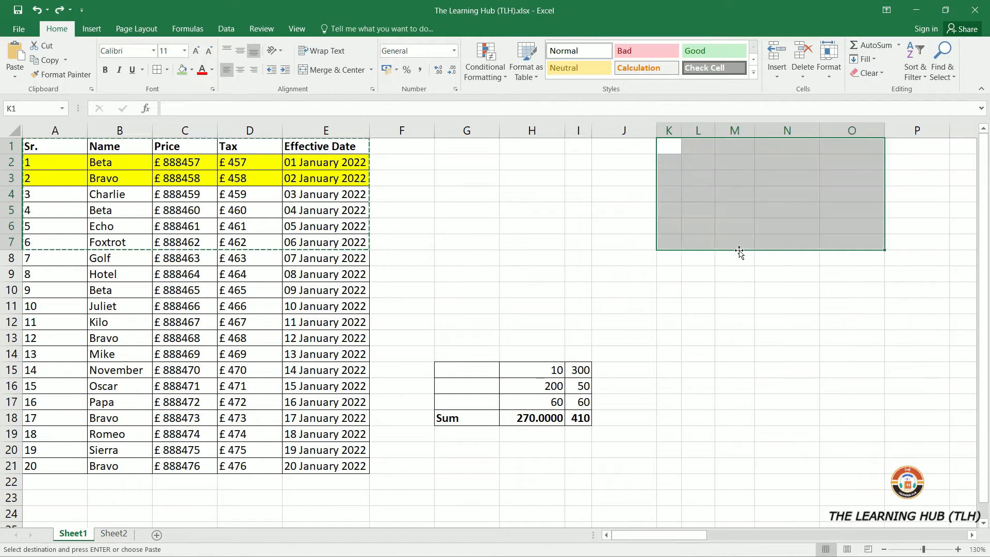
Copy the Charlie row A4:E4 and paste it transposed at cell L2.
left_click_drag(52, 194, 327, 196)
key("ctrl+c")
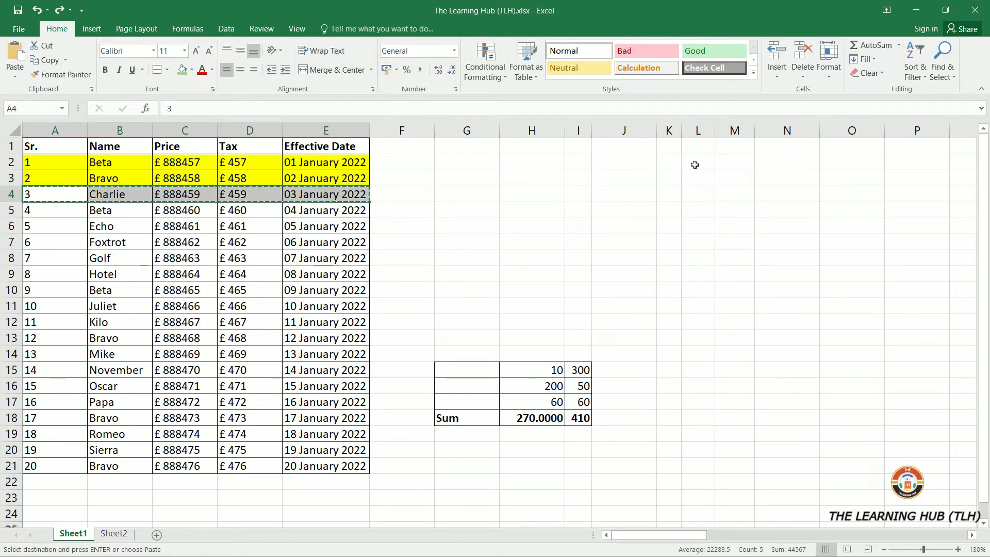
left_click(696, 163)
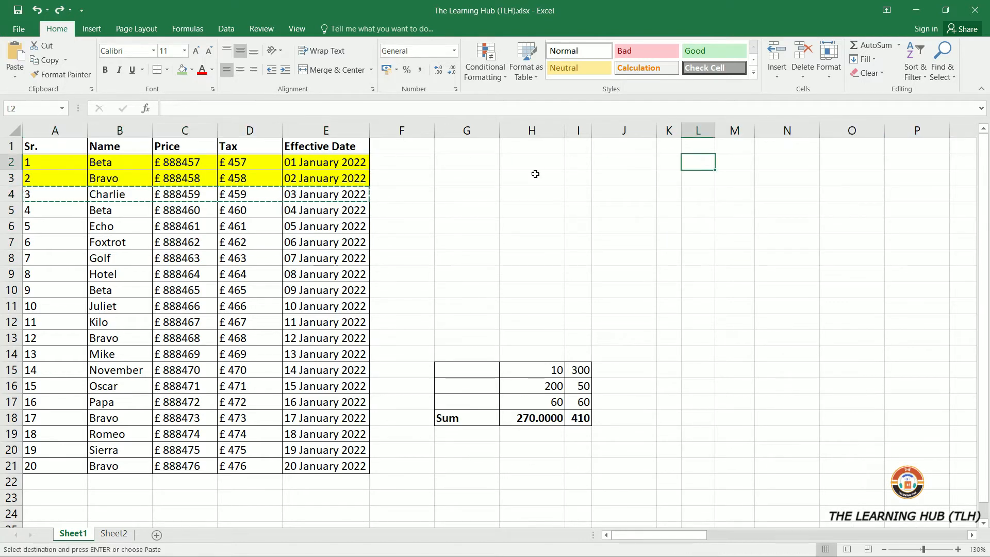
left_click(15, 76)
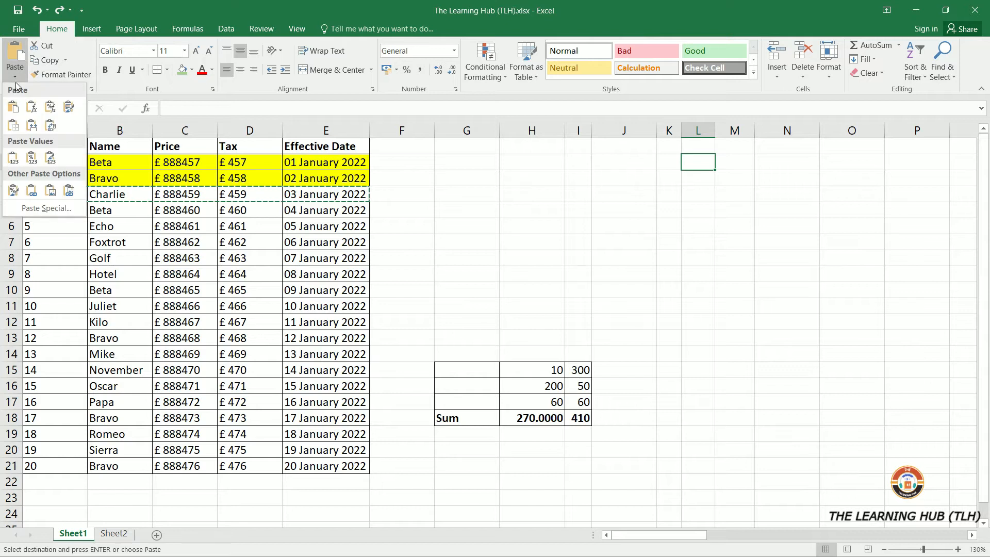
left_click(50, 126)
Highlight the source row A4:E4 to compare its horizontal layout with the transposed column.
left_click(46, 195)
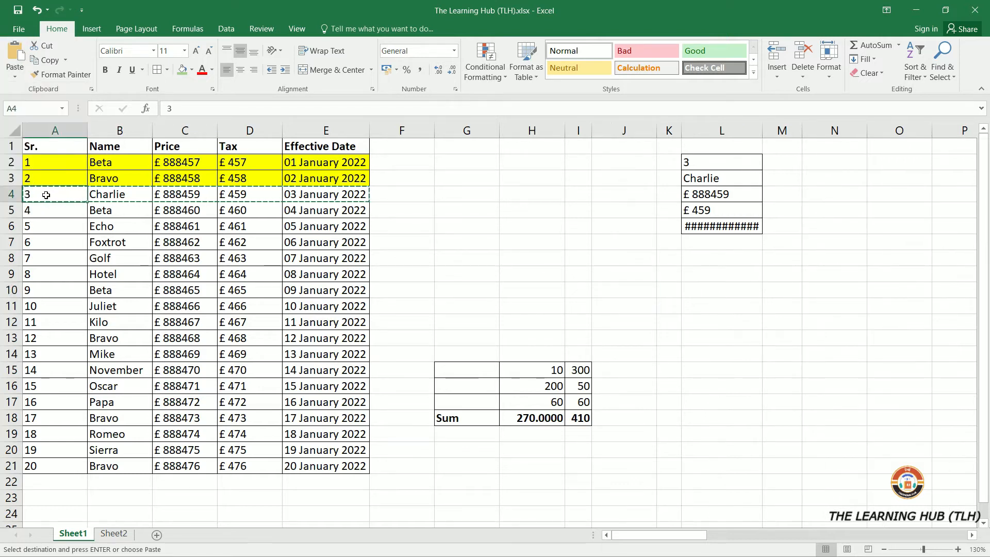
left_click_drag(101, 194, 330, 194)
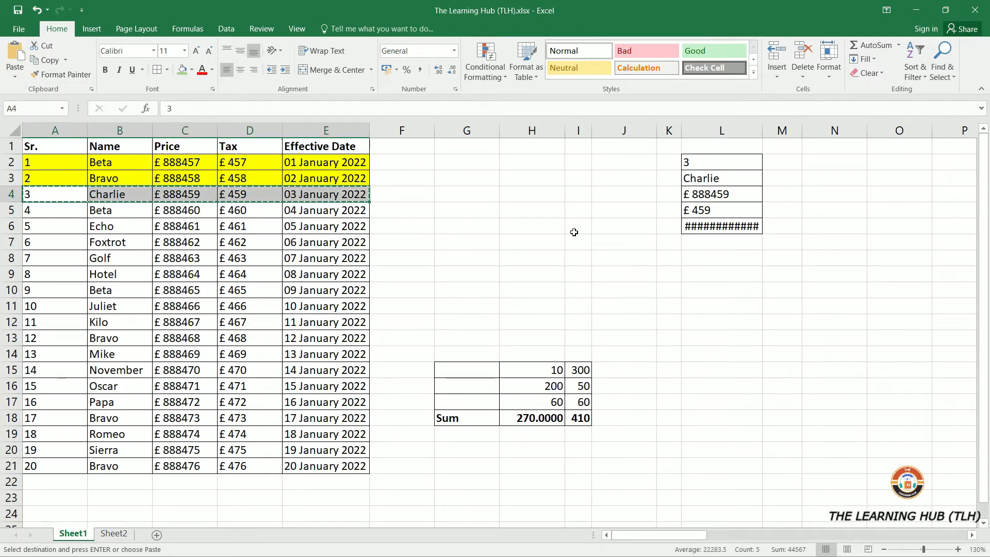
left_click(30, 194)
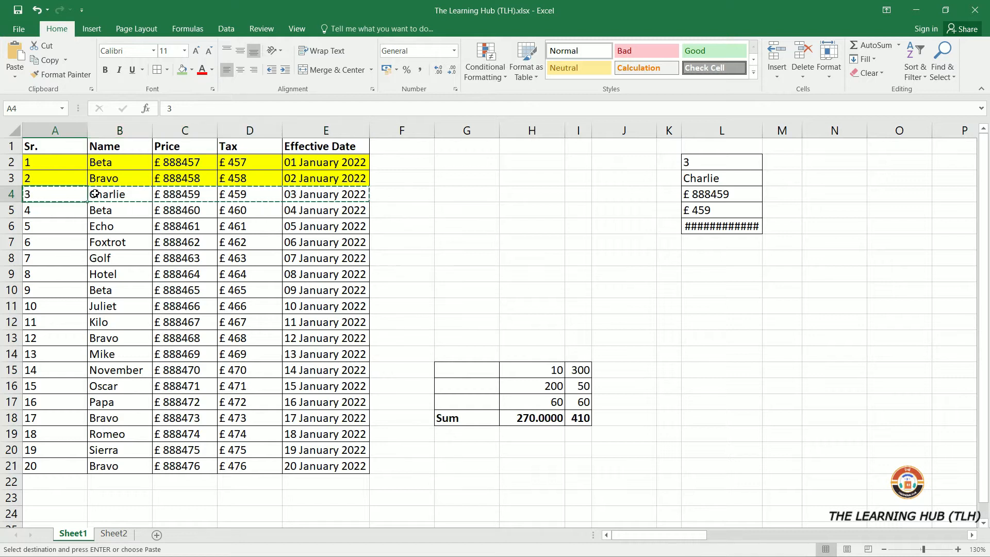
left_click_drag(96, 194, 312, 200)
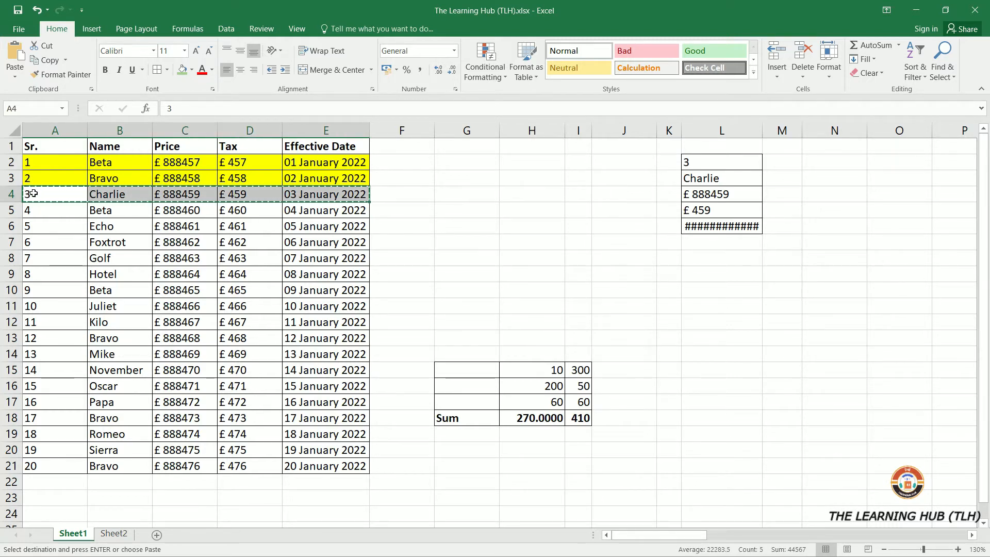
Widen column L to fit the date and check the transposed cells L2:L6.
left_click_drag(762, 131, 793, 132)
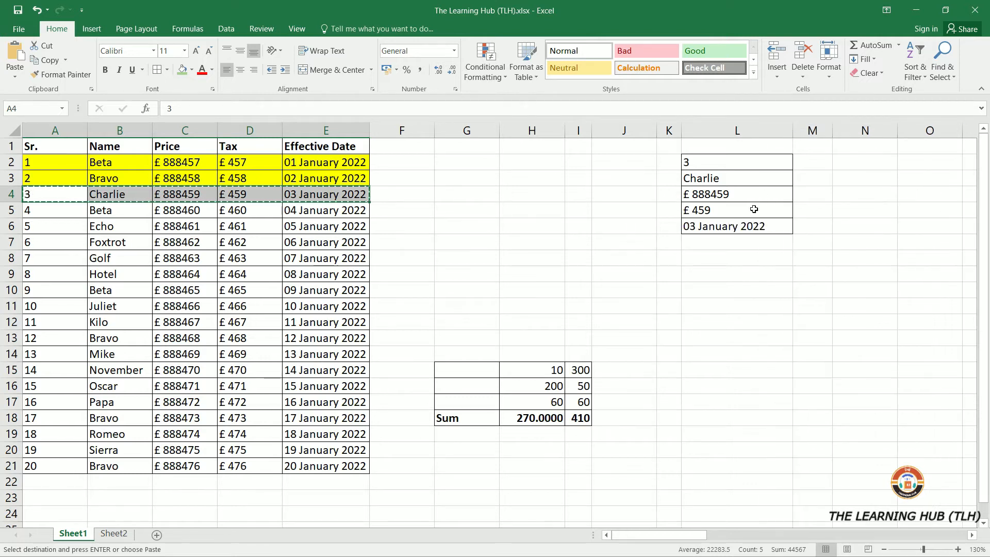
left_click(738, 274)
left_click(719, 162)
left_click_drag(720, 162, 720, 224)
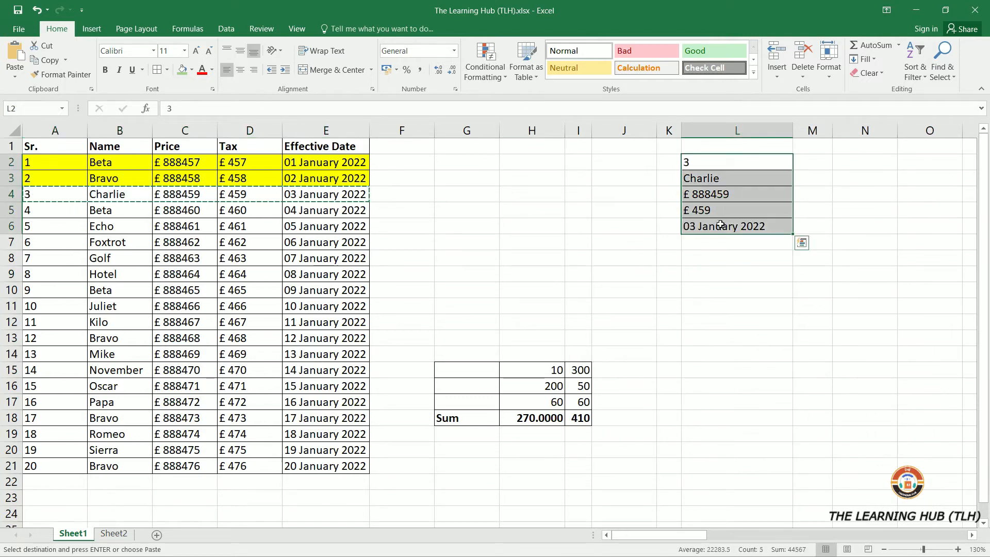
left_click(700, 161)
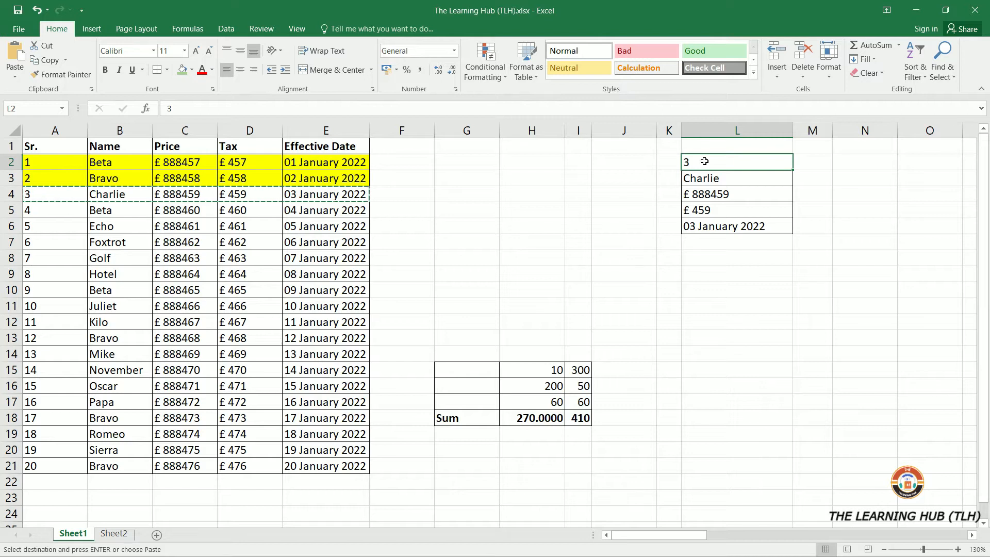
left_click(708, 228)
Copy the column L2:L6 and paste it transposed into row 9 starting at H9, widening column I to fit the name.
left_click_drag(696, 162, 711, 226)
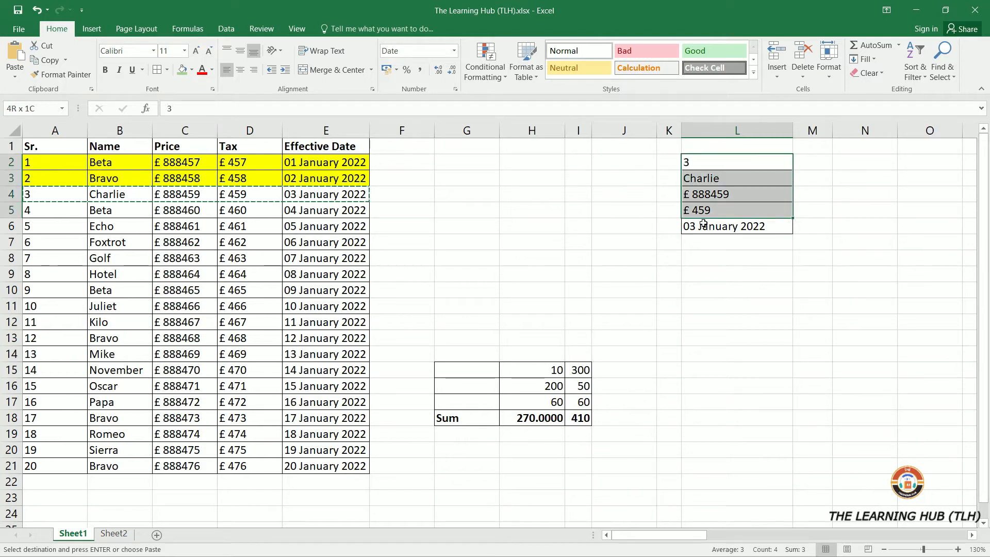
left_click(45, 60)
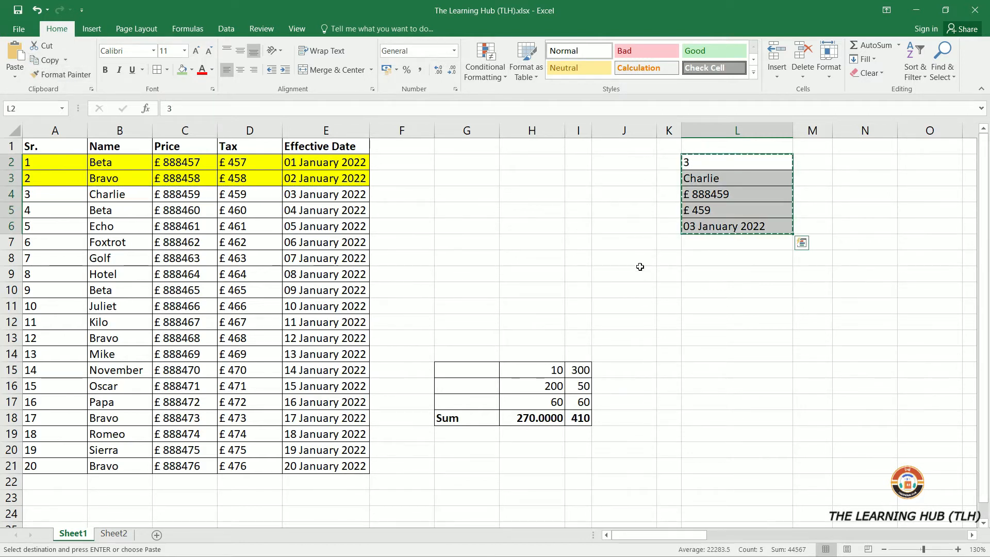
left_click(536, 275)
left_click(12, 79)
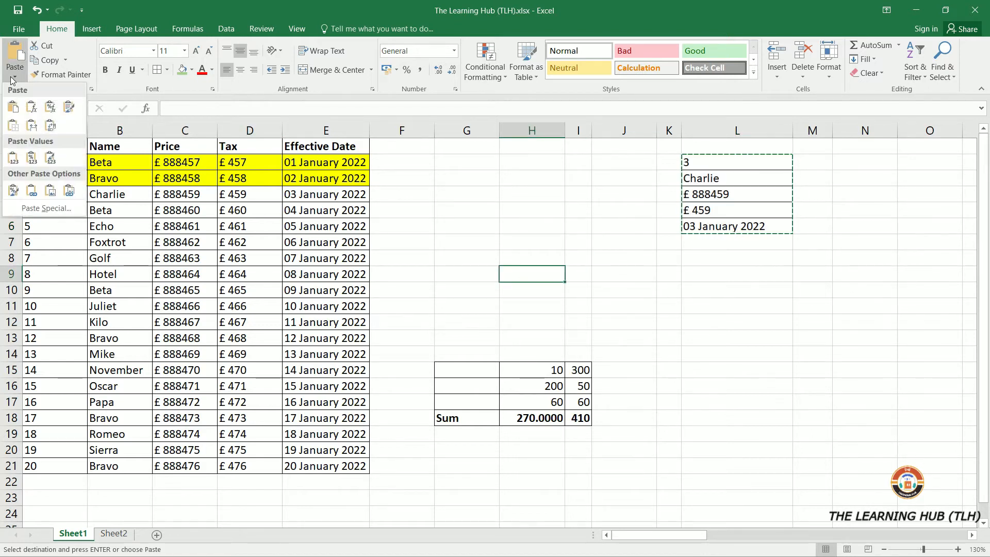
left_click(50, 125)
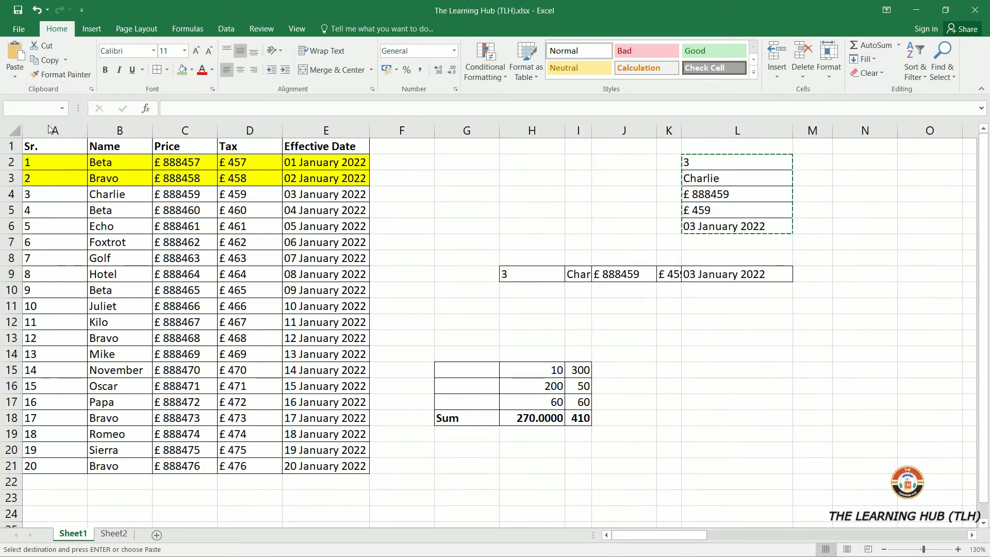
left_click(625, 325)
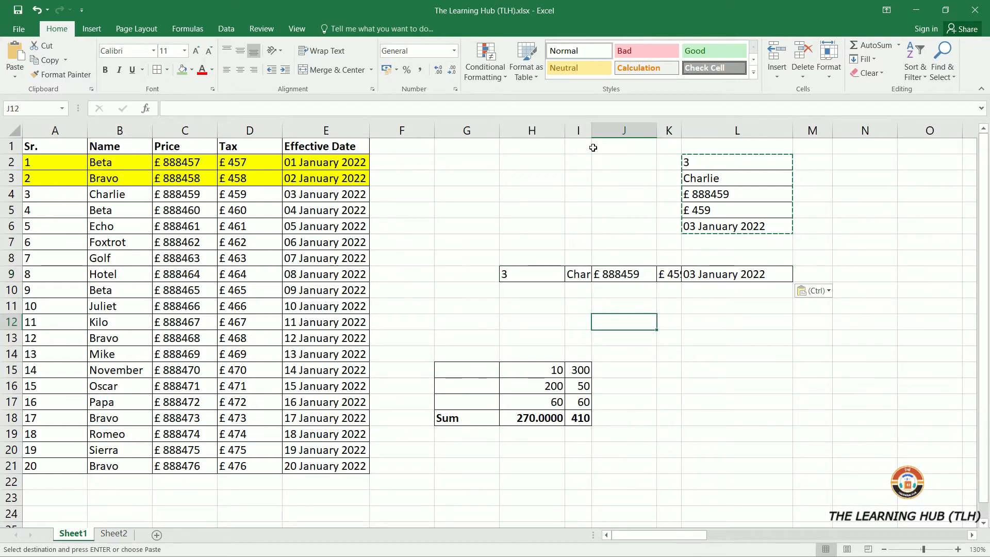
left_click_drag(592, 131, 630, 130)
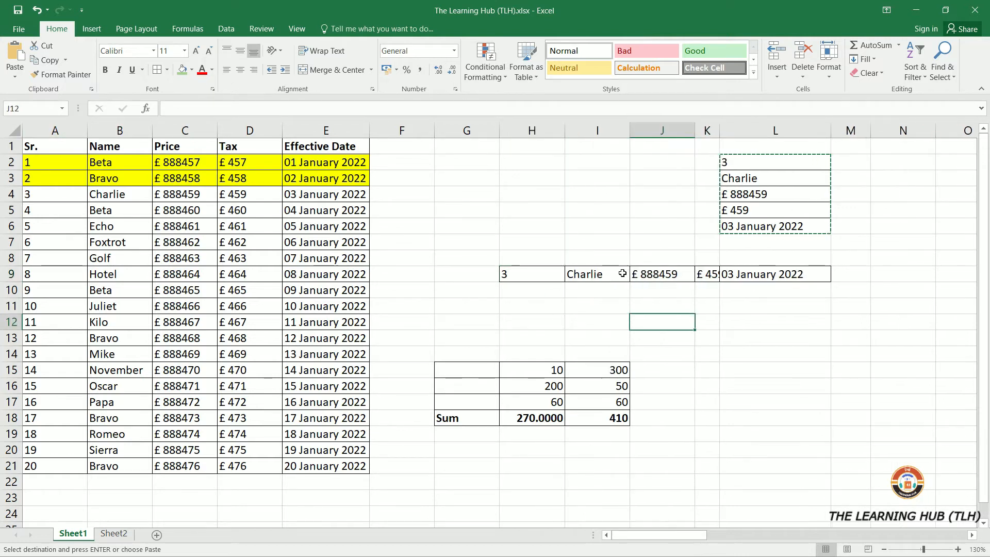
Undo the widening of column I, the transposed paste at H9 and the widening of column L.
key("ctrl+z")
key("ctrl+z")
key("ctrl+z")
key("ctrl+z")
key("ctrl+z")
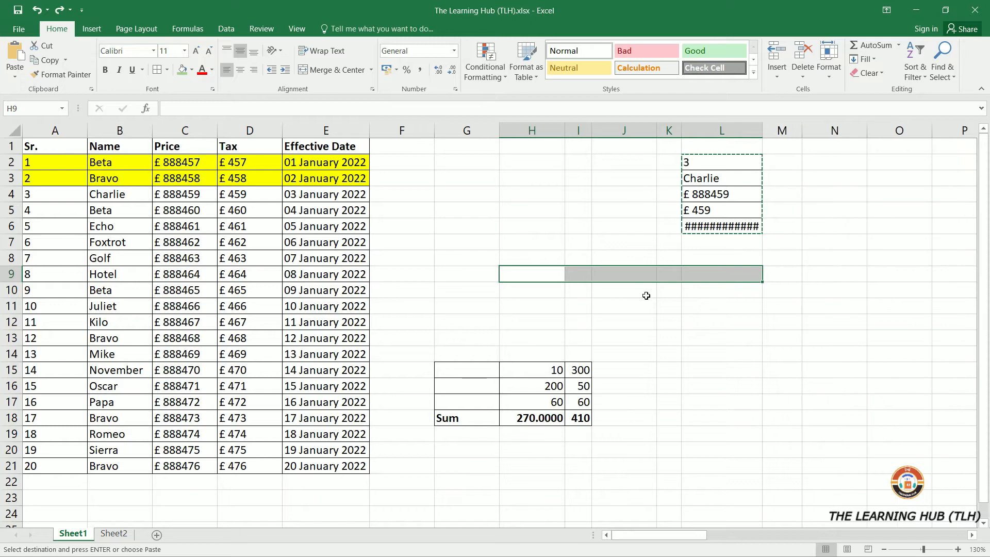
left_click(515, 257)
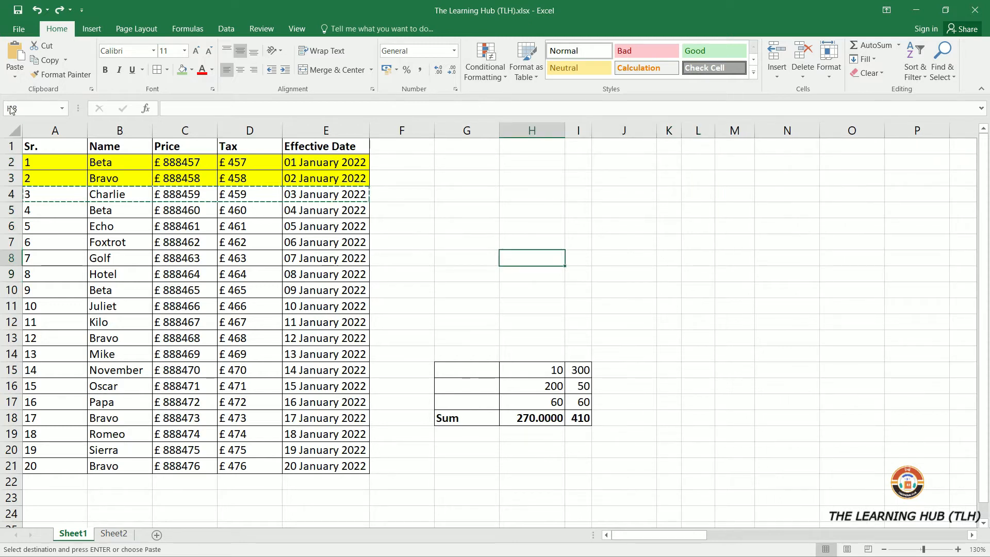
left_click(13, 77)
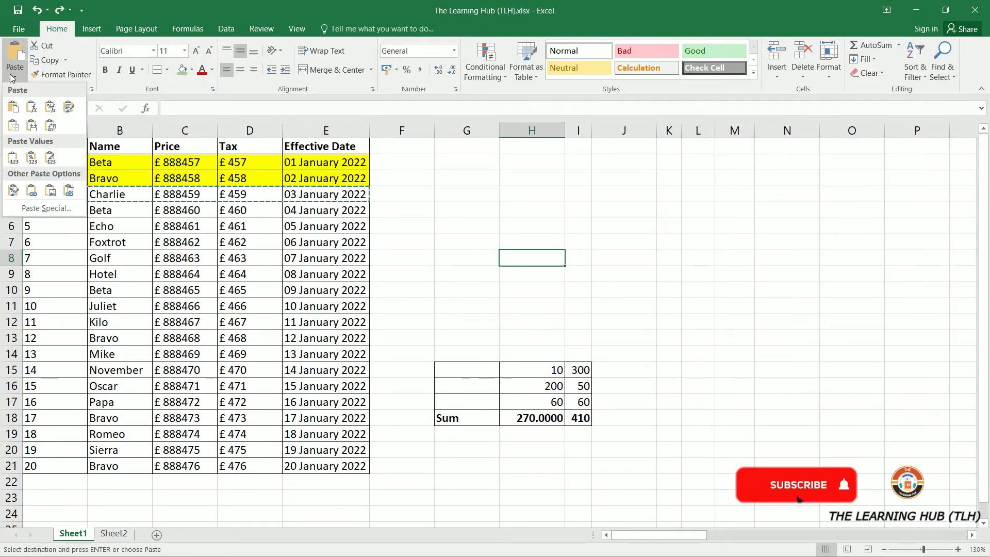
left_click(456, 225)
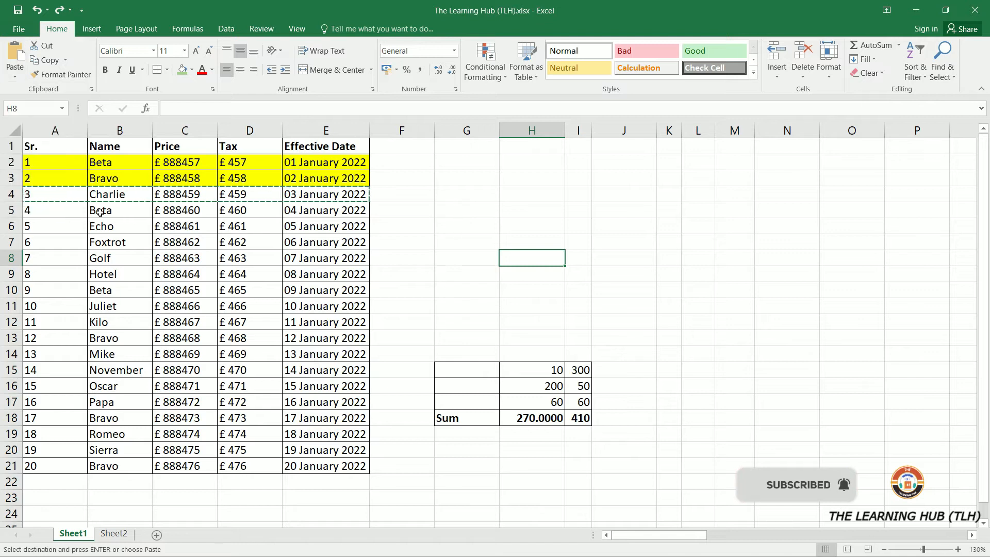
Copy the table rows A2:E6 and paste only their values starting at J2.
left_click_drag(41, 163, 297, 226)
key("ctrl+v")
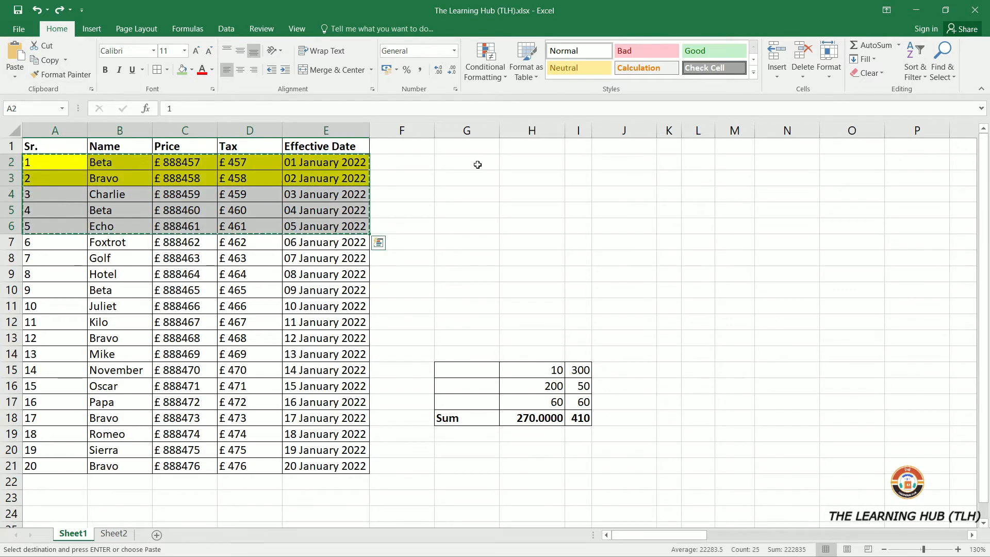
left_click(618, 158)
left_click(14, 77)
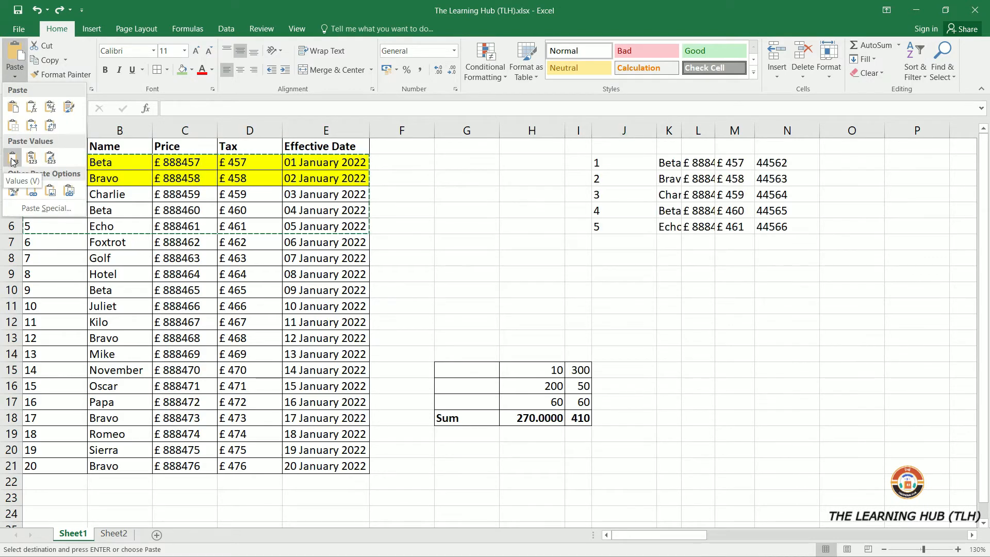
left_click(12, 161)
left_click(624, 289)
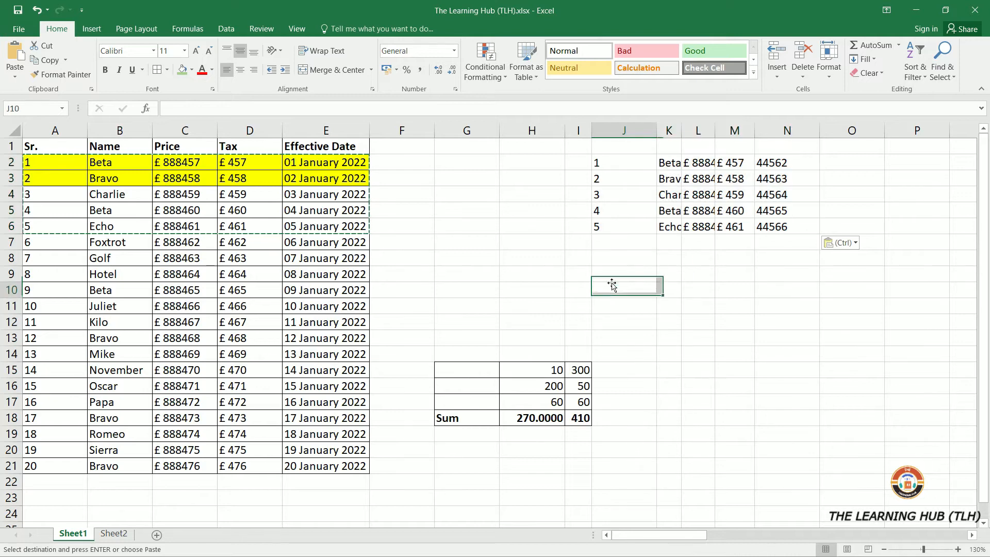
Undo the values-only paste and preview pasting the copied rows at J2 as values with number formatting.
left_click(742, 256)
key("ctrl+z")
left_click(15, 78)
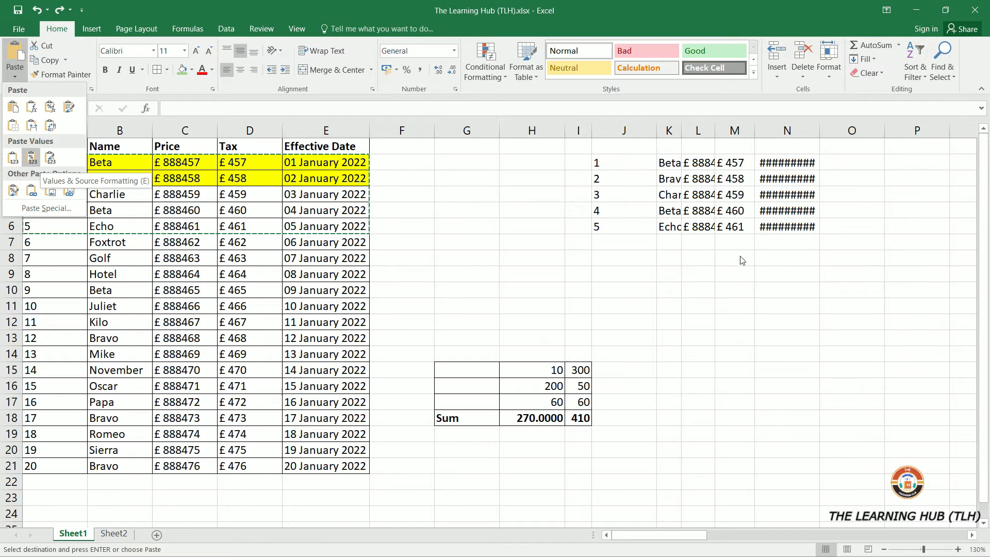
left_click(679, 258)
Fill the empty range J2:N6 with light green and apply borders to all its cells.
left_click(185, 75)
left_click(693, 306)
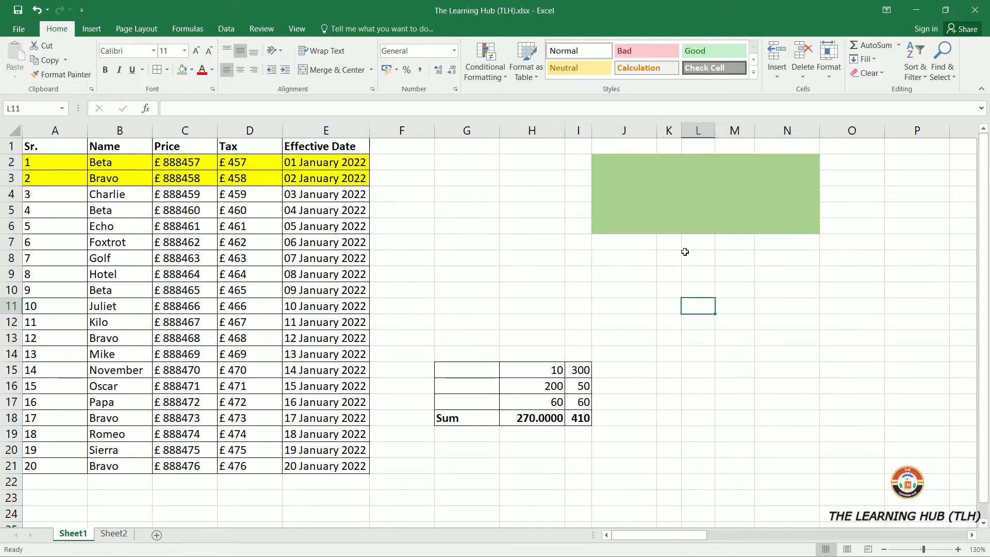
left_click_drag(626, 171, 773, 217)
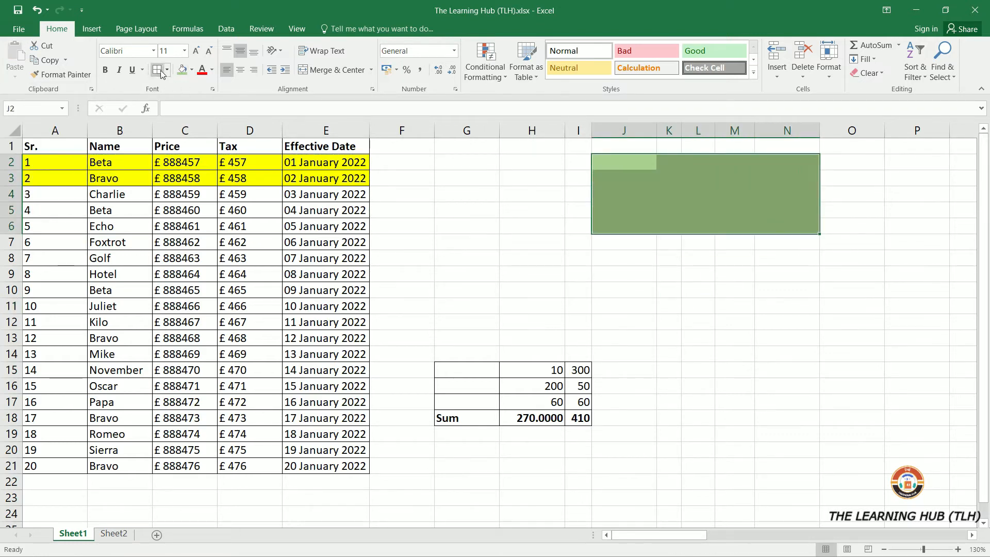
left_click(654, 196)
Copy the sum table G15:I18, paste it at J2 as values and number formatting, and widen column K to fit.
left_click_drag(460, 369, 569, 414)
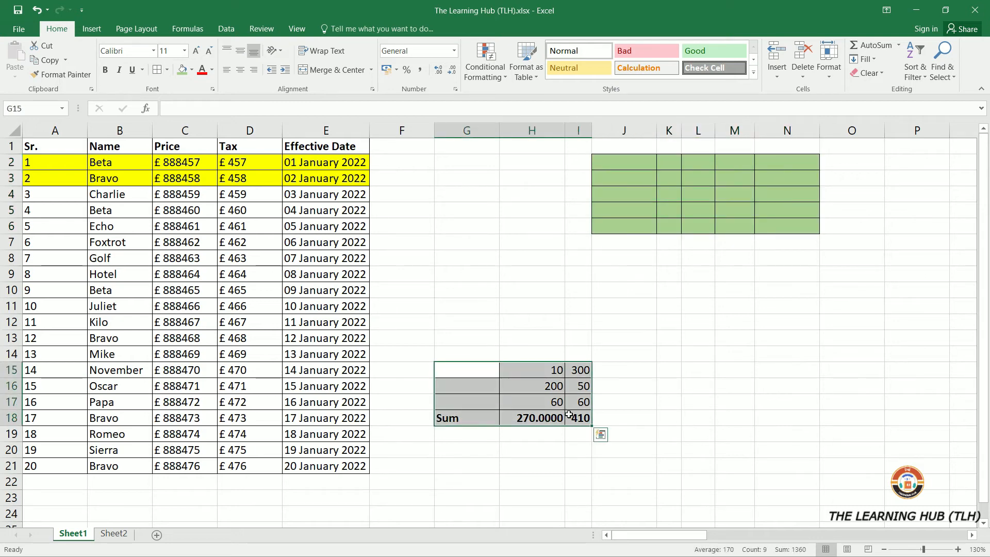
left_click(46, 60)
left_click(627, 161)
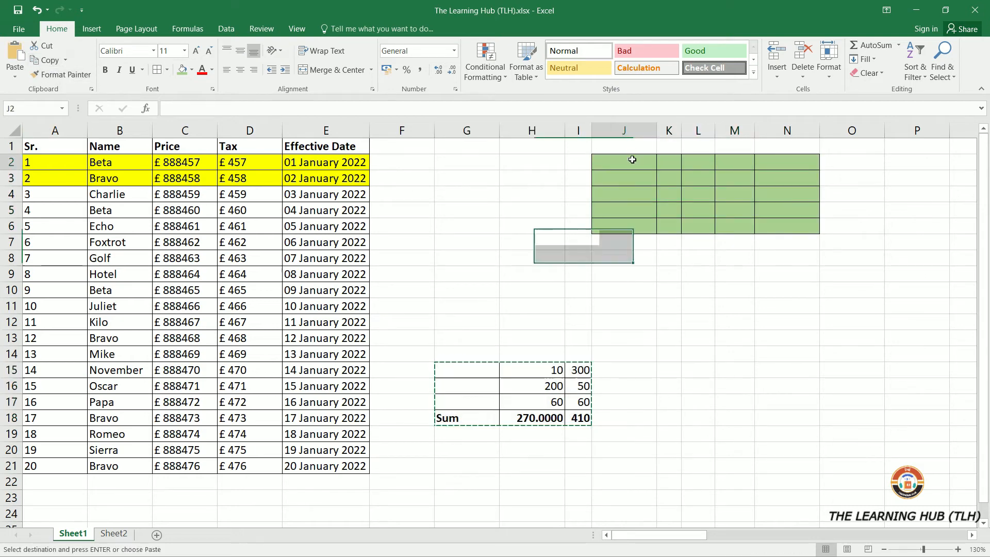
left_click(17, 78)
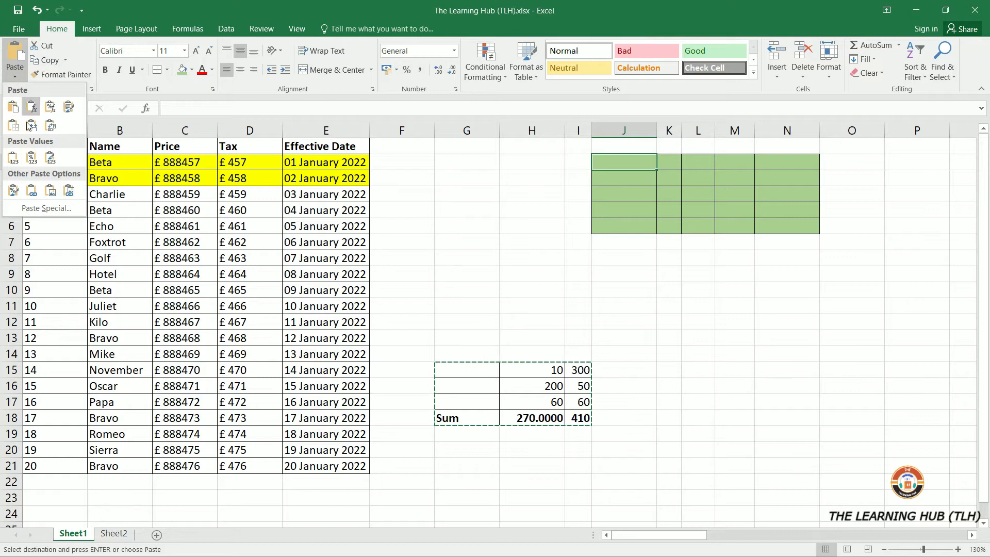
left_click(32, 164)
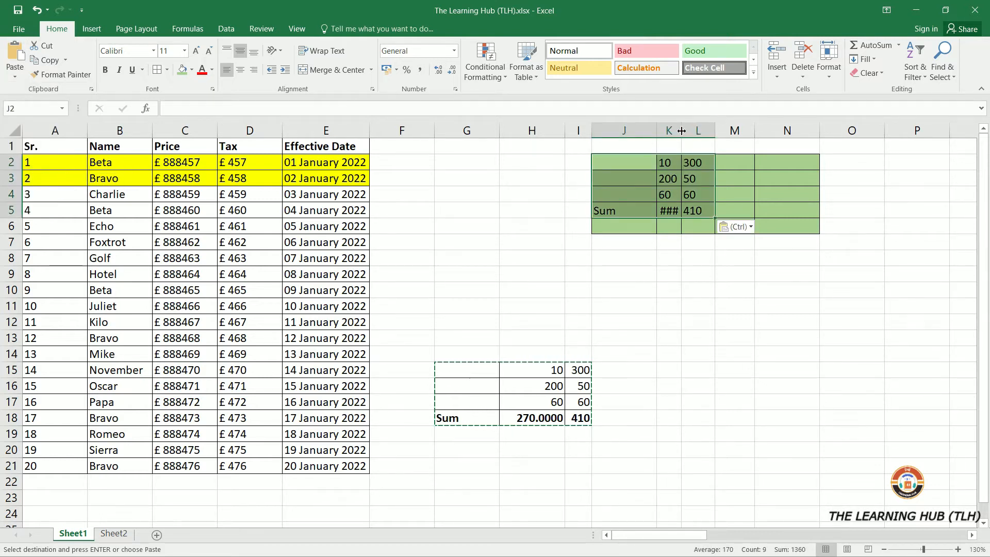
left_click_drag(681, 131, 708, 137)
left_click(687, 271)
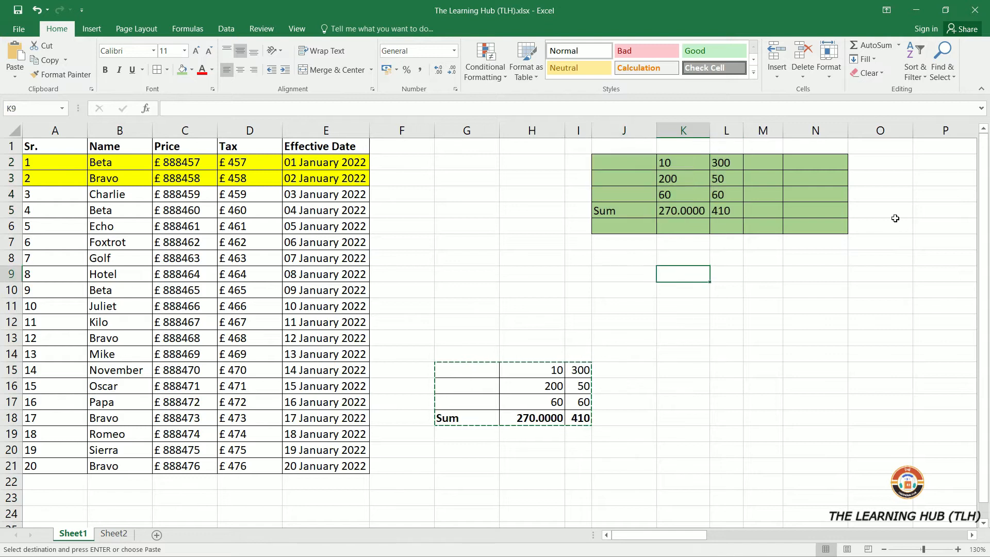
Compare the contents of the source sum cell H18 with the pasted cell K5.
left_click(519, 422)
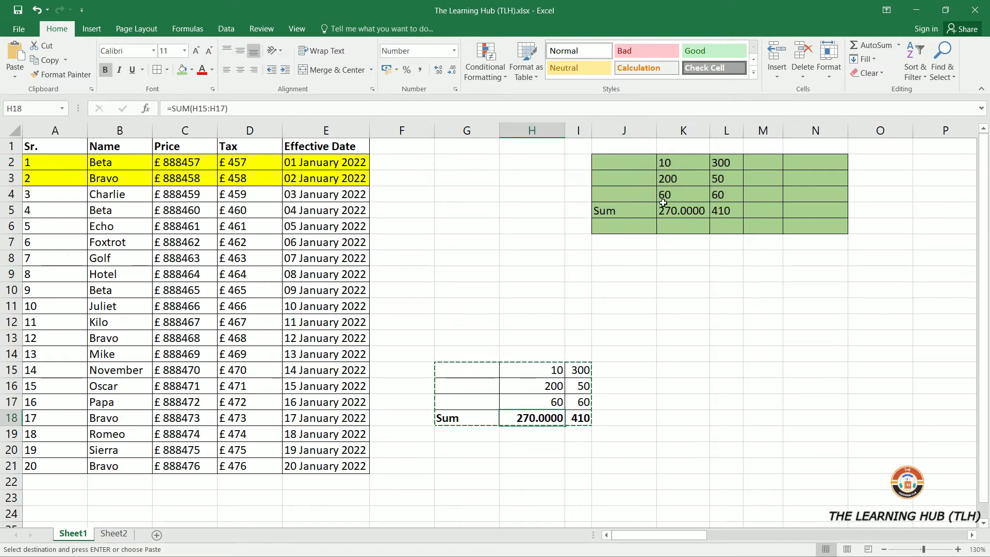
left_click(675, 213)
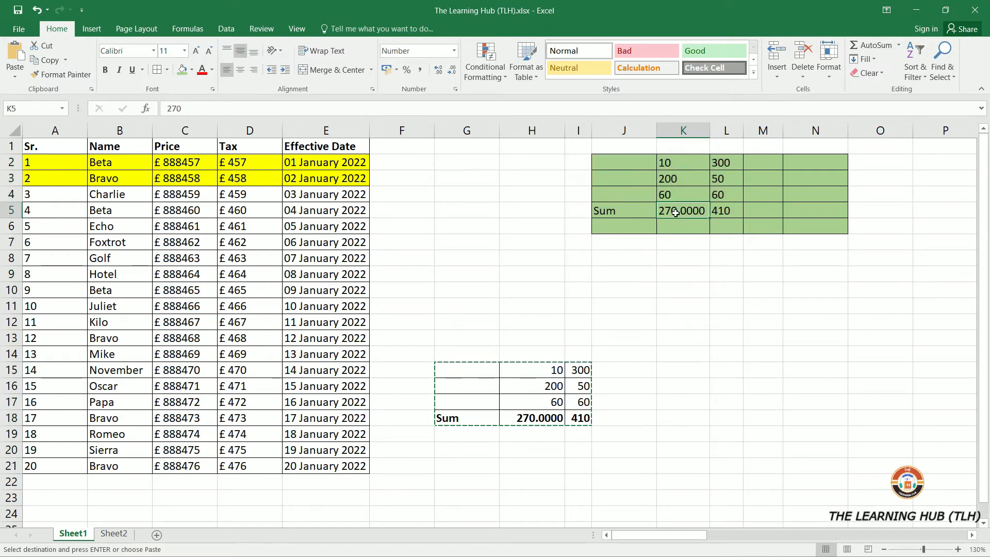
left_click(521, 418)
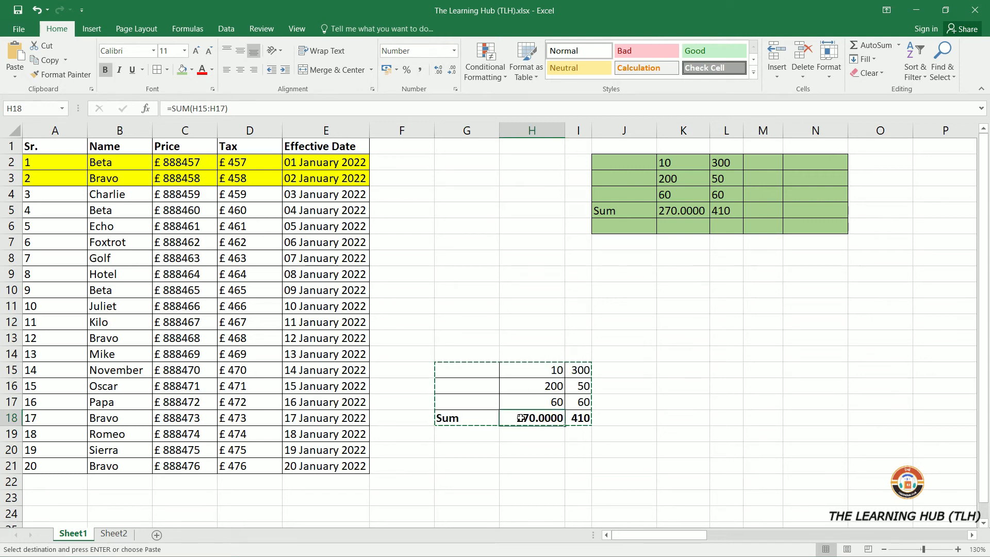
Undo back to the unformatted, empty J2:N6 range and preview pasting the copied rows A2:E6 as Values & Source Formatting.
key("ctrl+z")
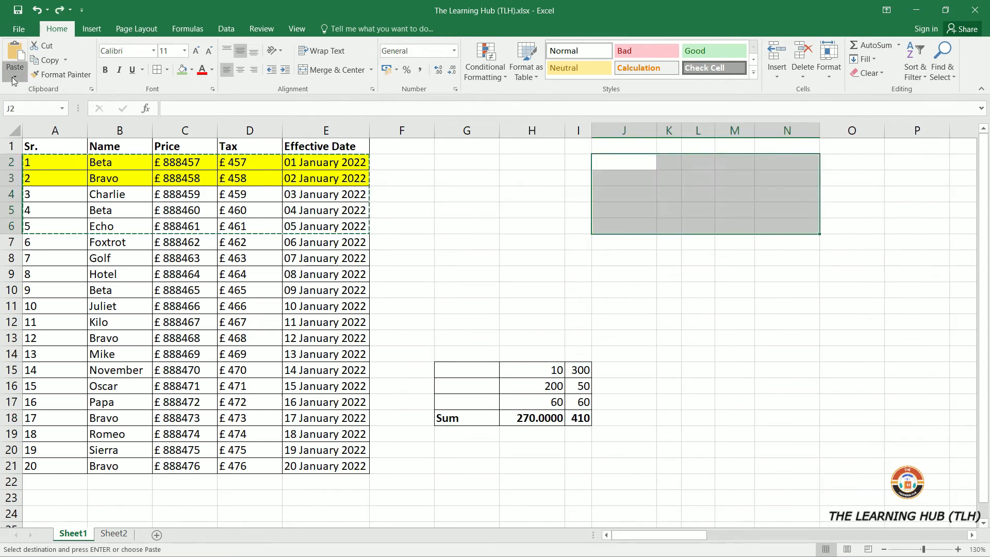
left_click(15, 76)
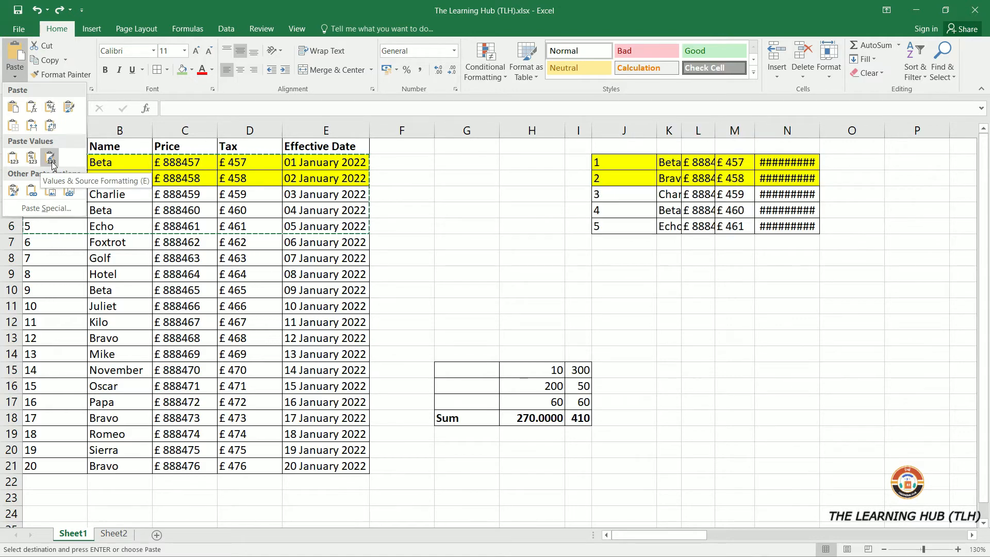
Copy the sum table G15:I18, paste it at J2 as Values & Source Formatting, and autofit column K.
mouse_move(467, 370)
left_mouse_down()
mouse_move(505, 400)
mouse_move(592, 421)
left_mouse_up()
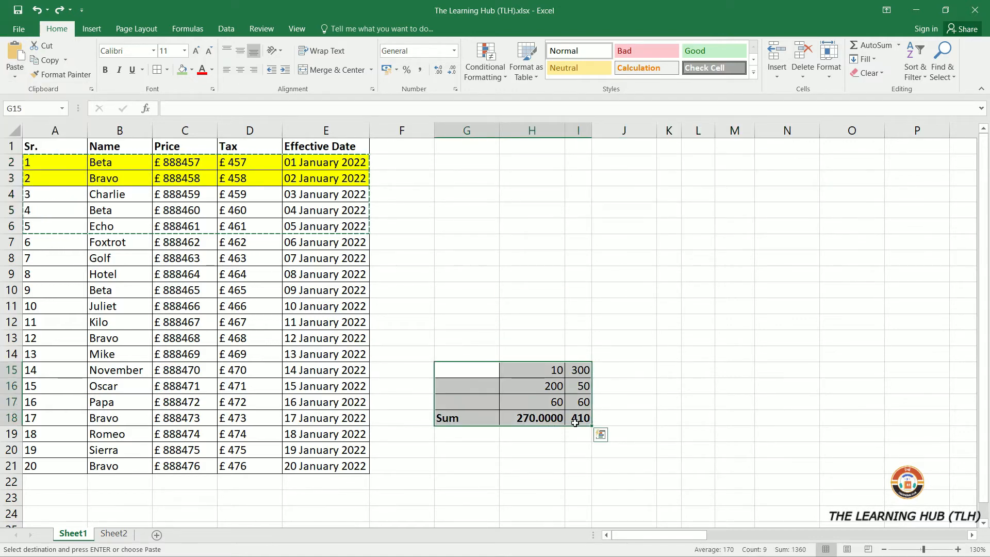
left_click(47, 60)
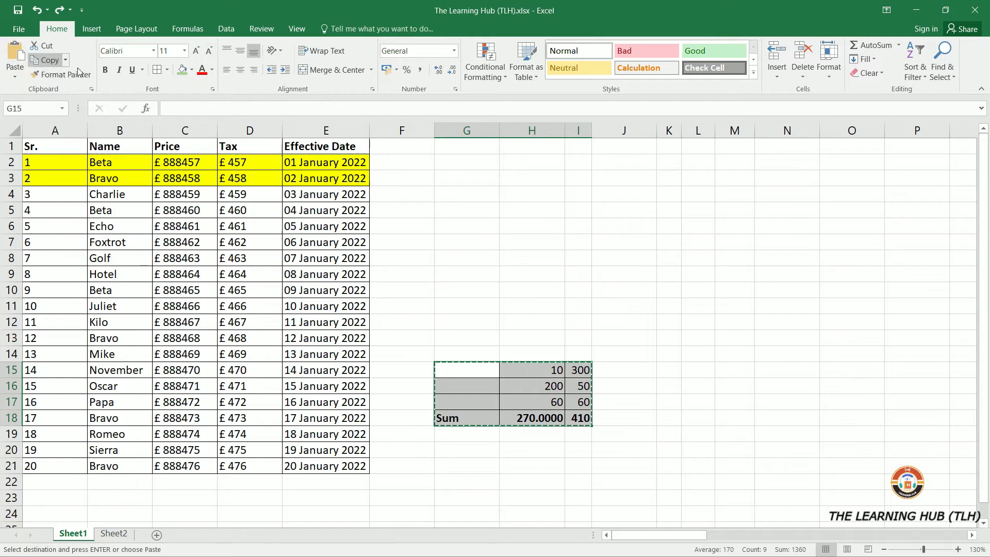
left_click(654, 163)
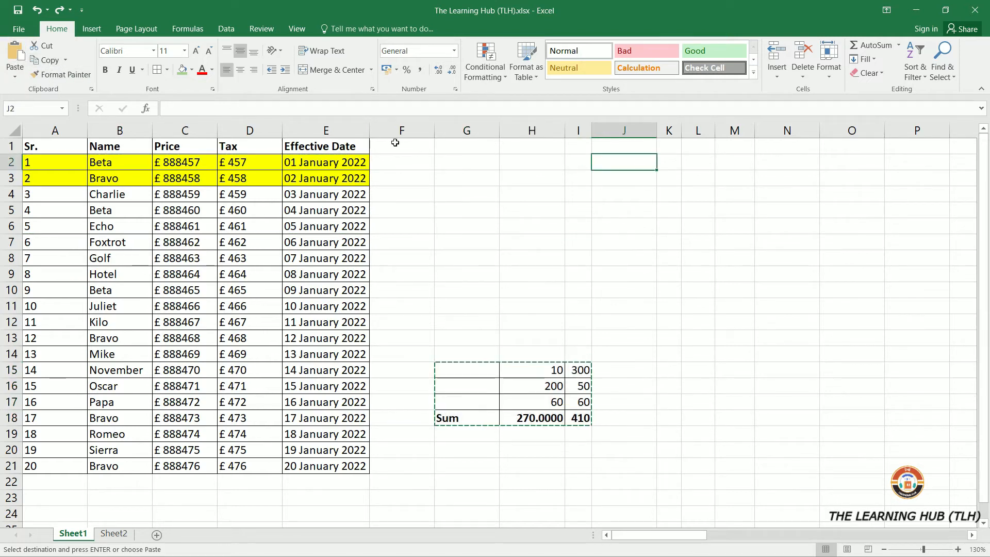
left_click(15, 75)
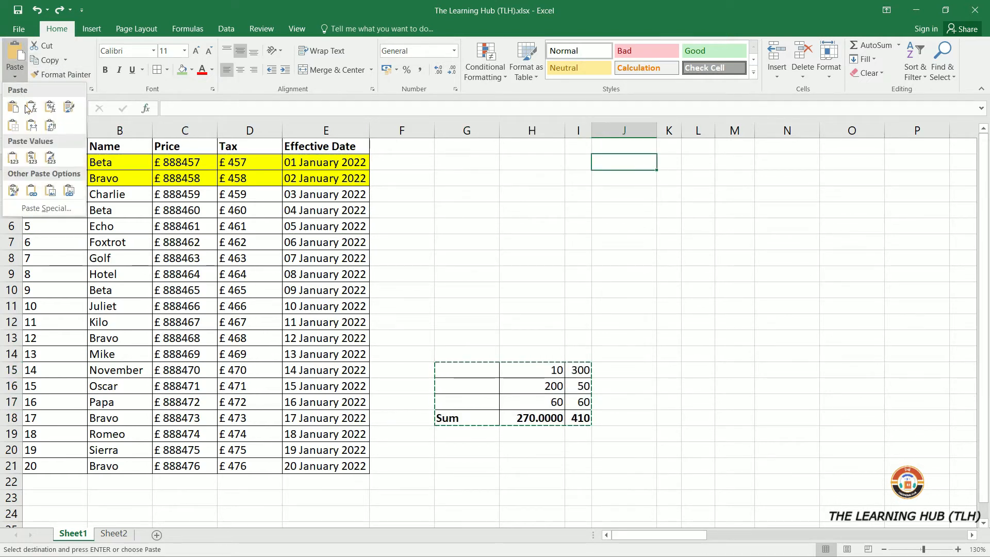
left_click(47, 161)
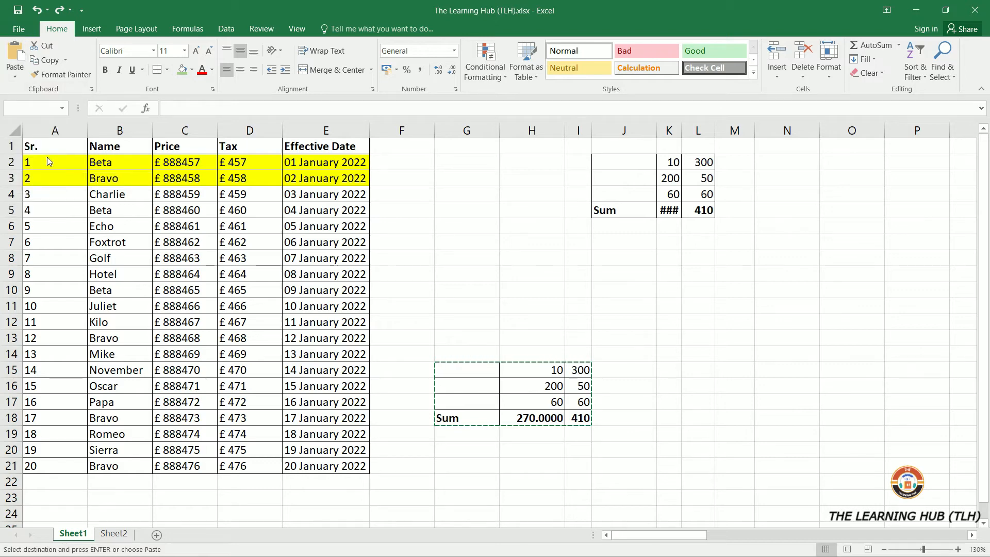
left_click(685, 290)
double_click(680, 129)
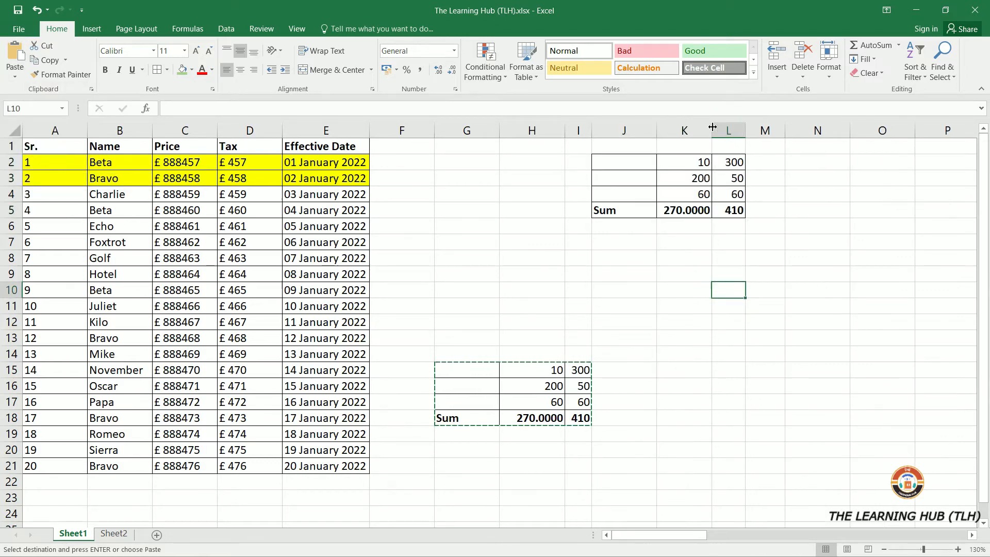
Change the source cell H16 to 400 to test whether the pasted table follows the source sum.
left_click_drag(464, 417, 574, 413)
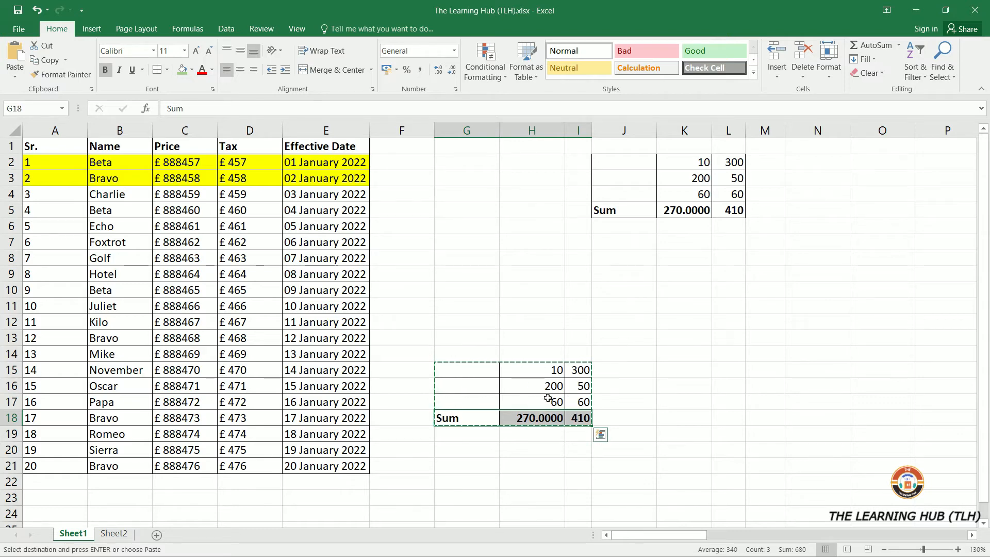
left_click(650, 183)
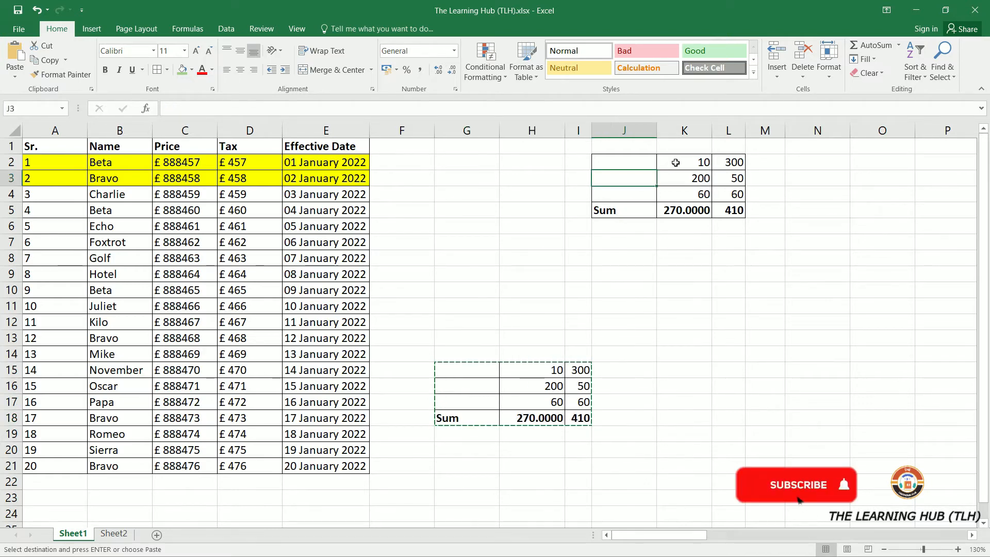
left_click(677, 163)
left_click(537, 386)
type("400")
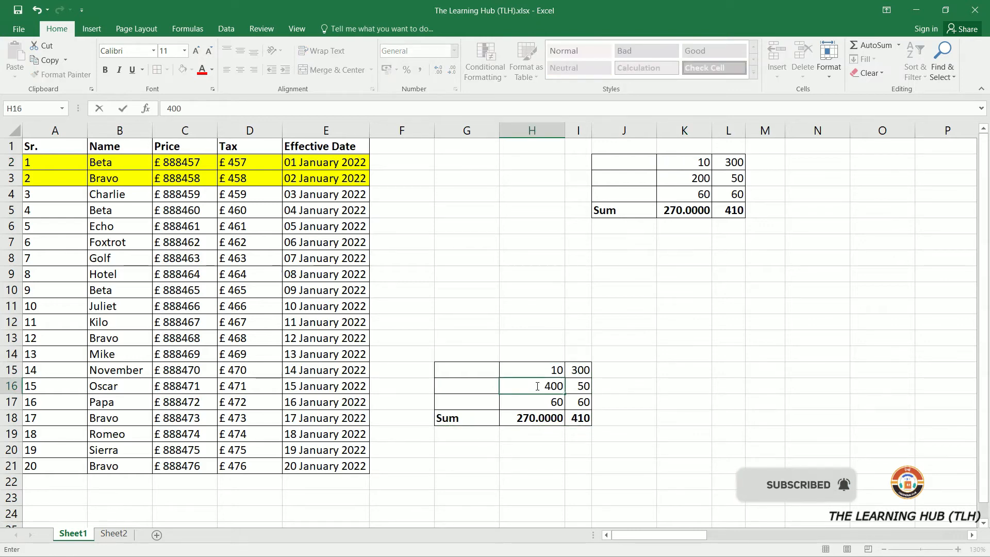
key("Return")
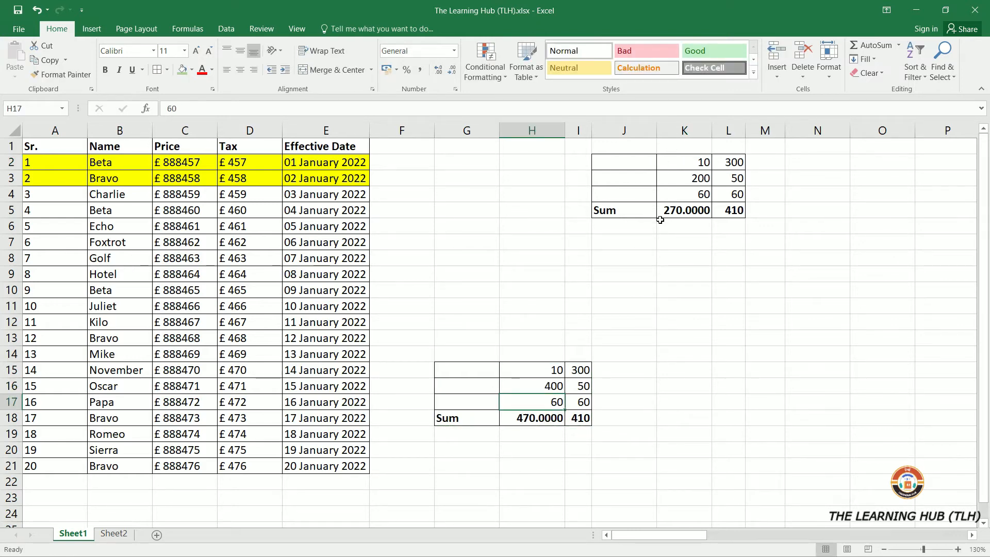
Undo the H16 edit, the column K autofit and the table pasted at J2.
key("ctrl+z")
key("ctrl+z")
Copy the sum table G15:I18 and paste only its formatting starting at J4.
left_click_drag(475, 367, 588, 418)
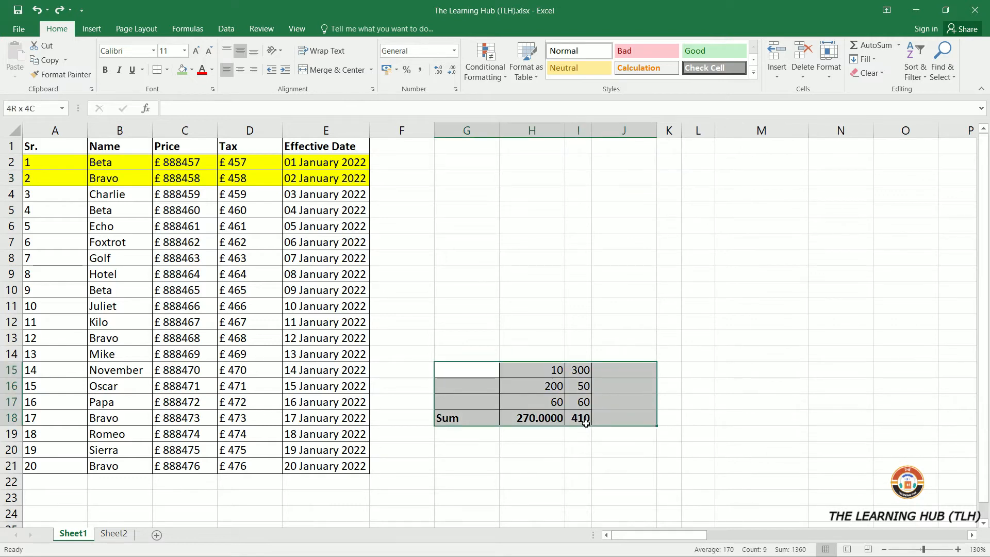
left_click(47, 60)
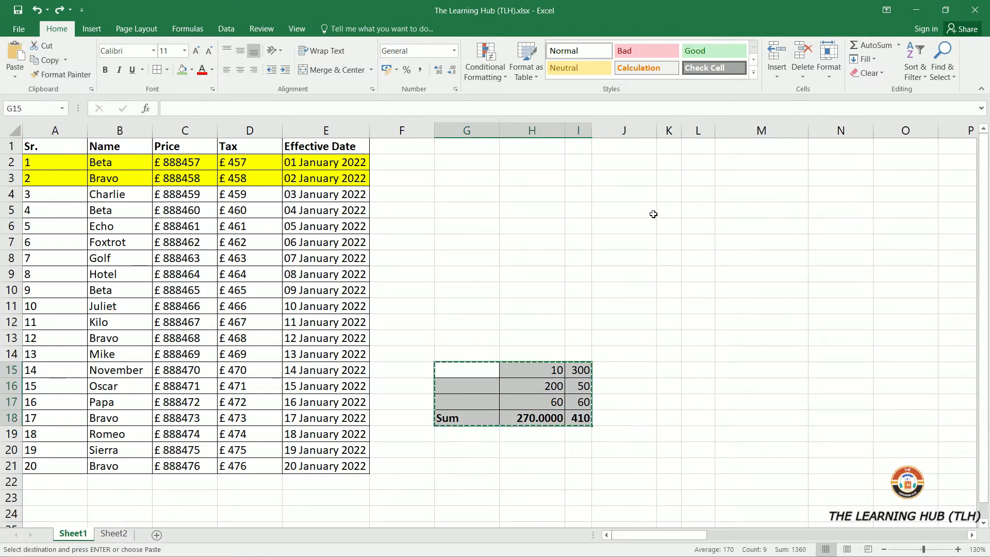
left_click(648, 192)
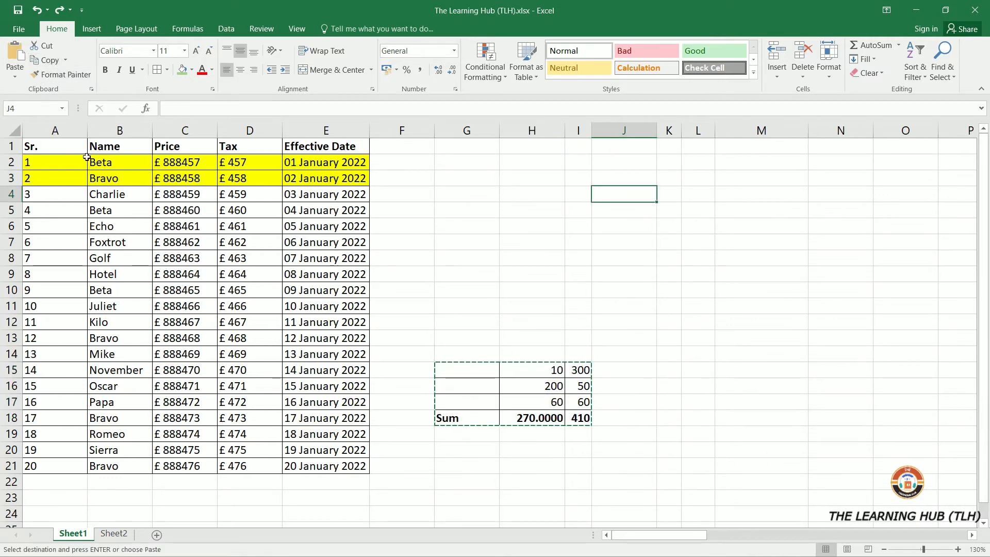
left_click(21, 79)
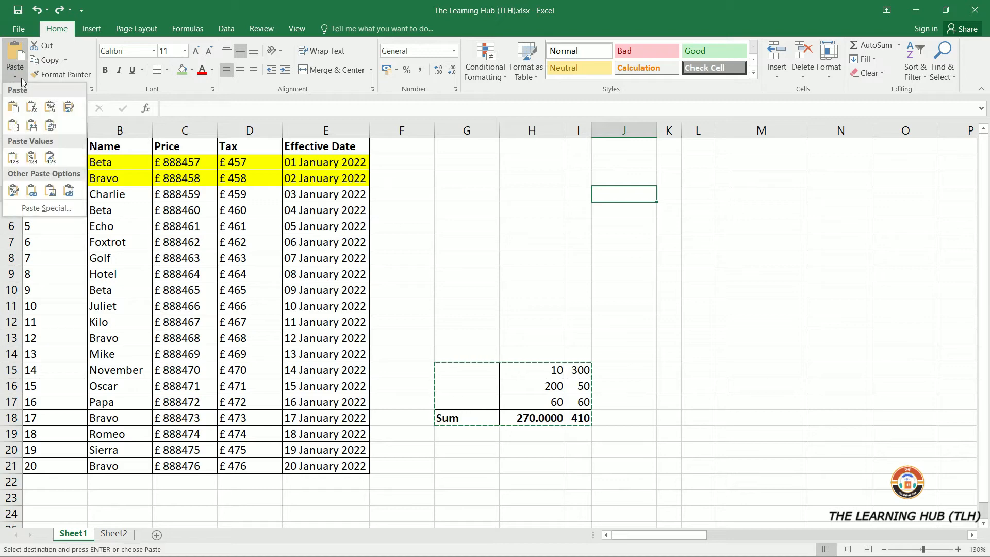
left_click(10, 193)
left_click(667, 239)
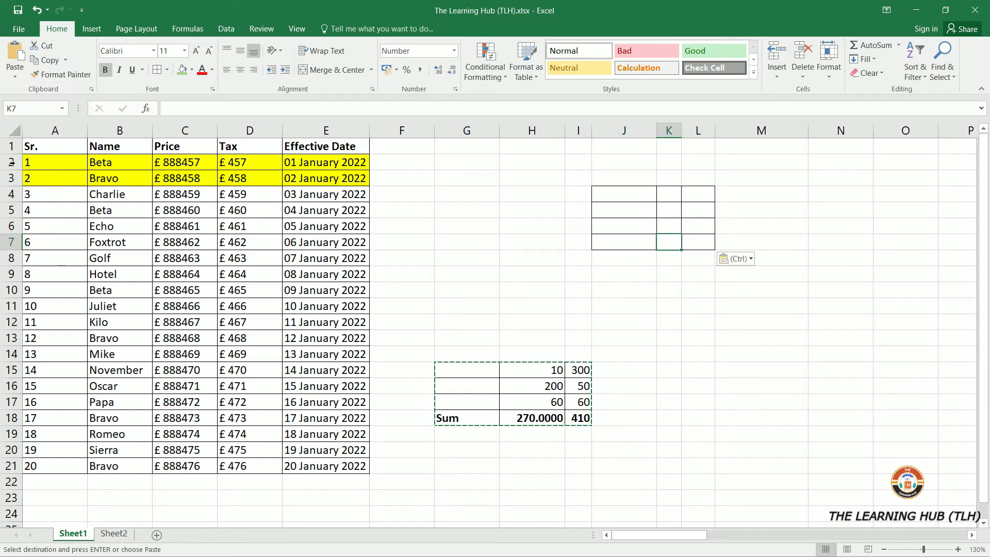
Copy the highlighted rows A2:E3 and paste only their formatting starting at J9.
left_click_drag(31, 164, 309, 178)
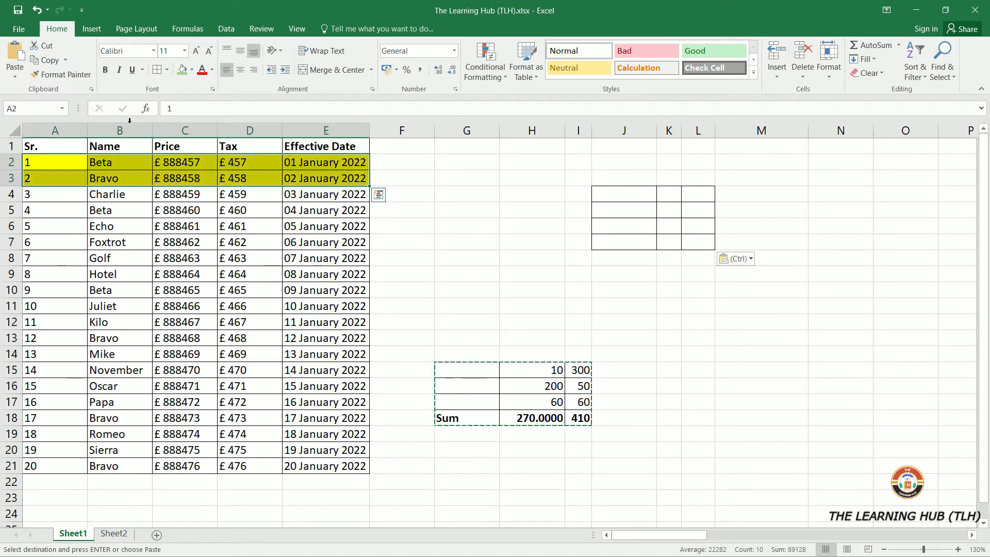
left_click(46, 60)
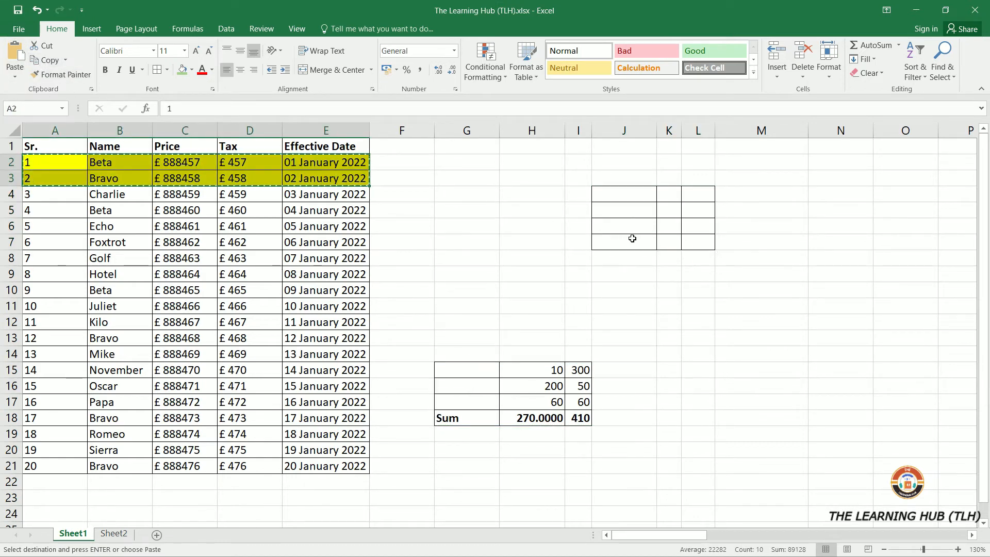
left_click(607, 272)
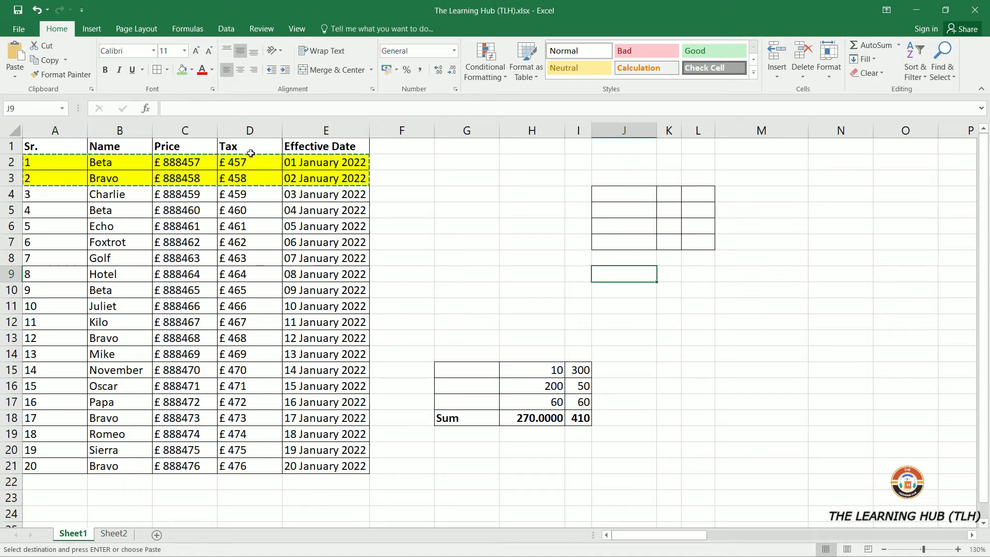
left_click(14, 76)
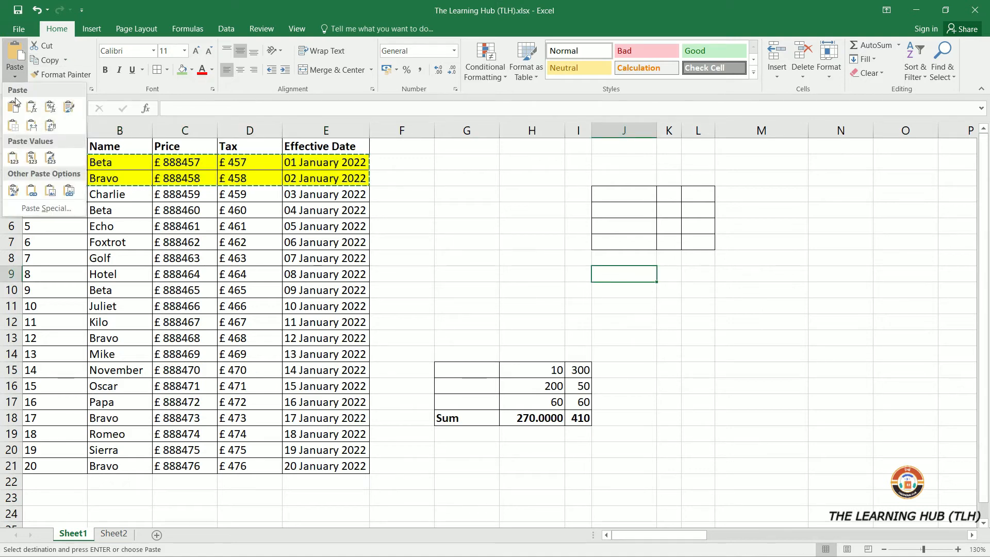
left_click(13, 192)
left_click(651, 309)
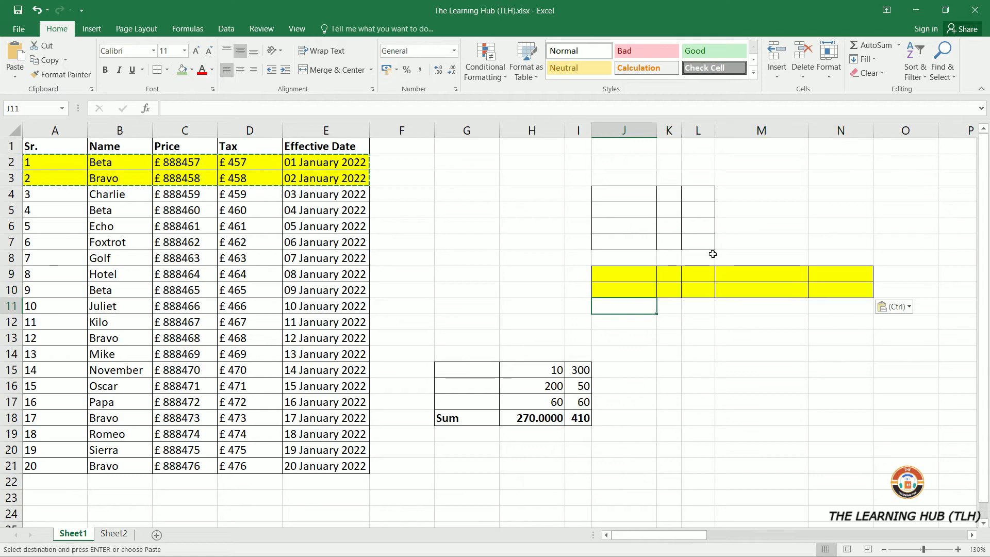
left_click_drag(616, 274, 829, 286)
left_click(828, 287)
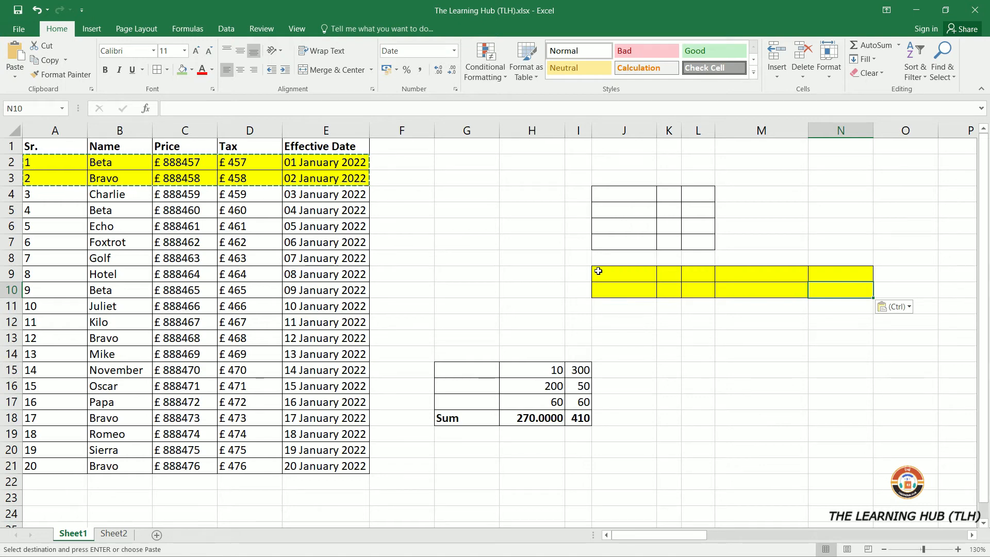
key("Left")
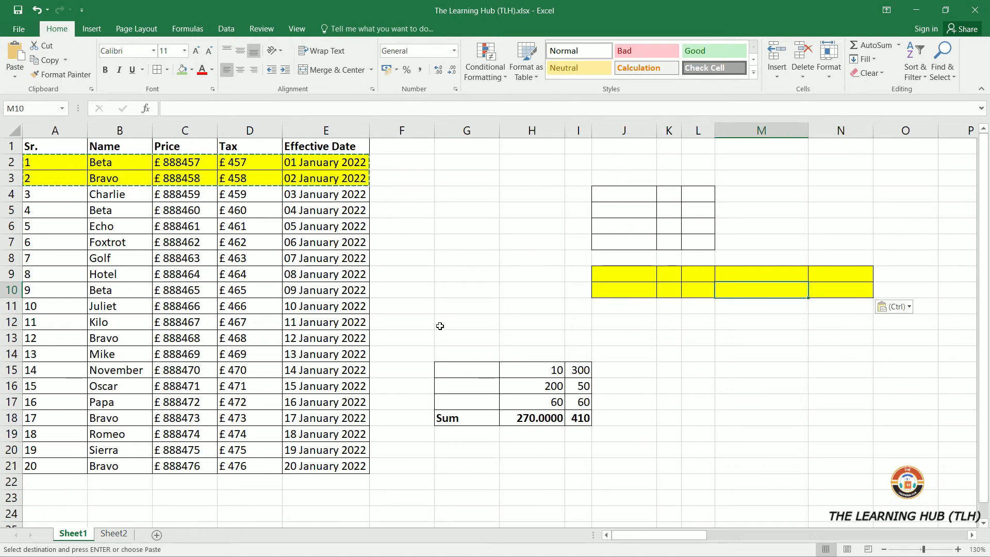
Undo the formatting pasted at J9 and at J4.
key("ctrl+z")
key("ctrl+z")
key("ctrl+z")
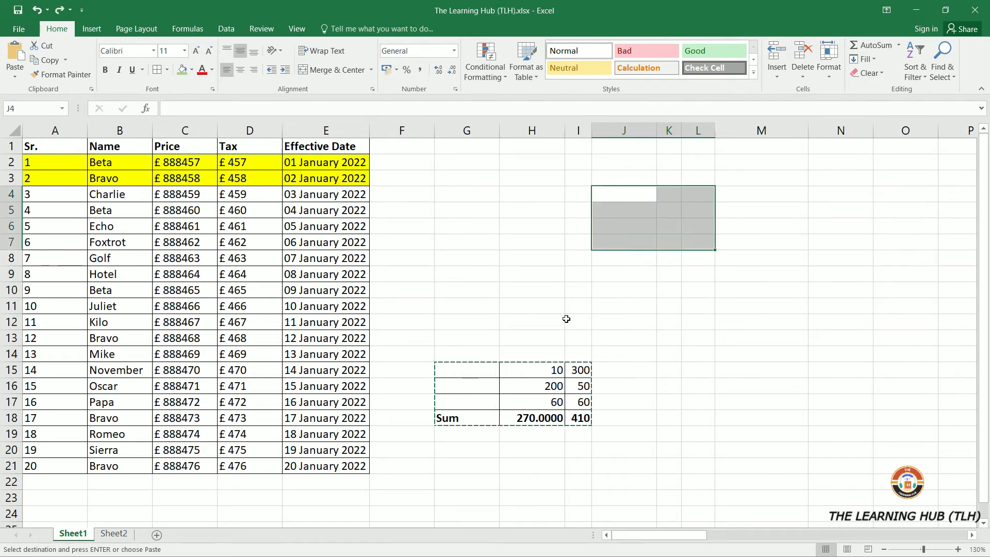
Copy the sum table G15:I18, paste it at J4 with Paste Link, and widen column L to fit its contents.
left_click(13, 79)
left_click(621, 196)
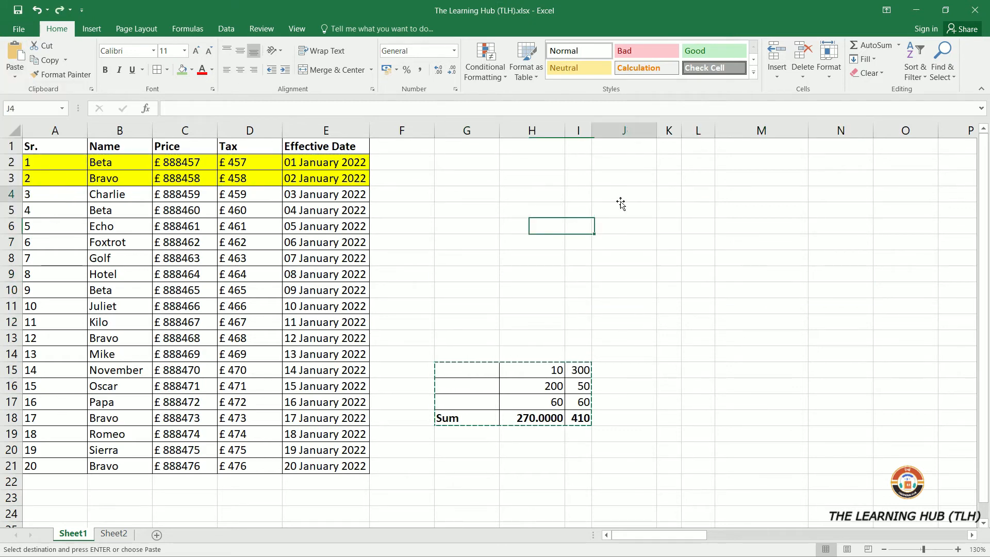
left_click_drag(460, 366, 572, 427)
left_click(624, 195)
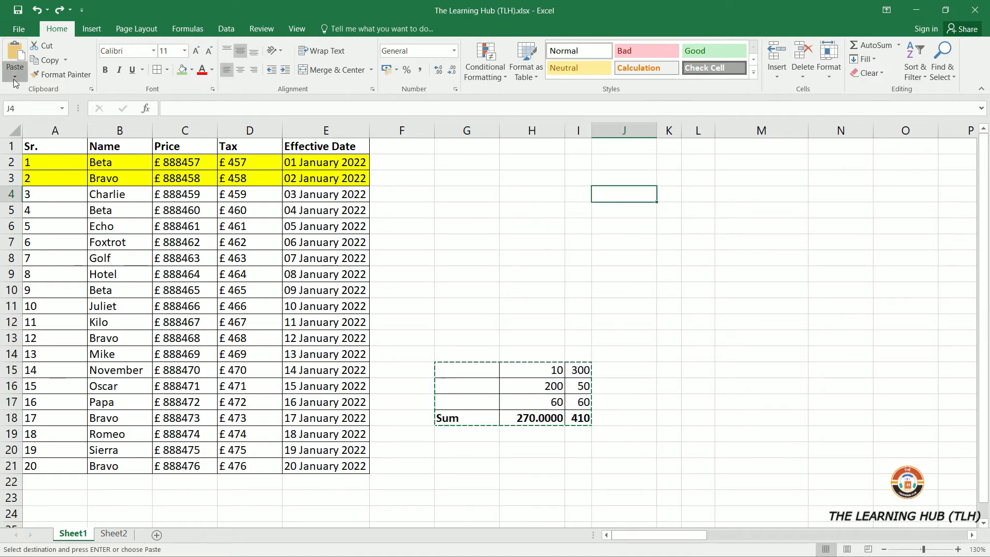
left_click(15, 76)
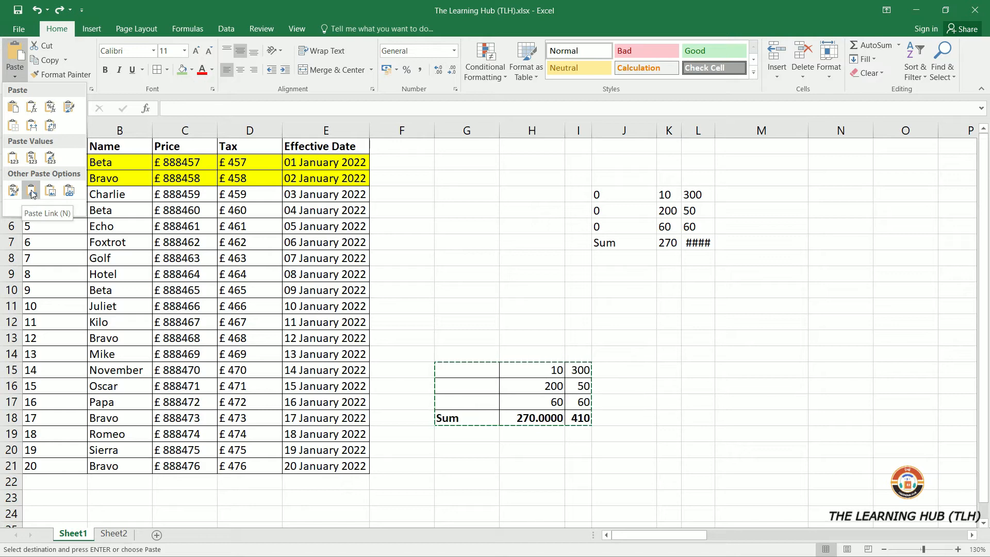
left_click(31, 193)
left_click(636, 290)
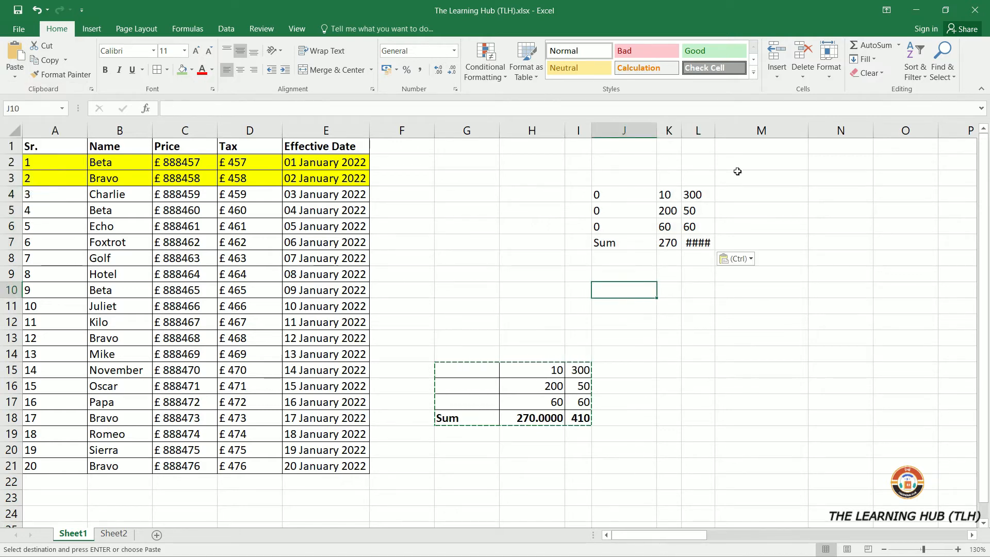
left_click_drag(717, 129, 749, 129)
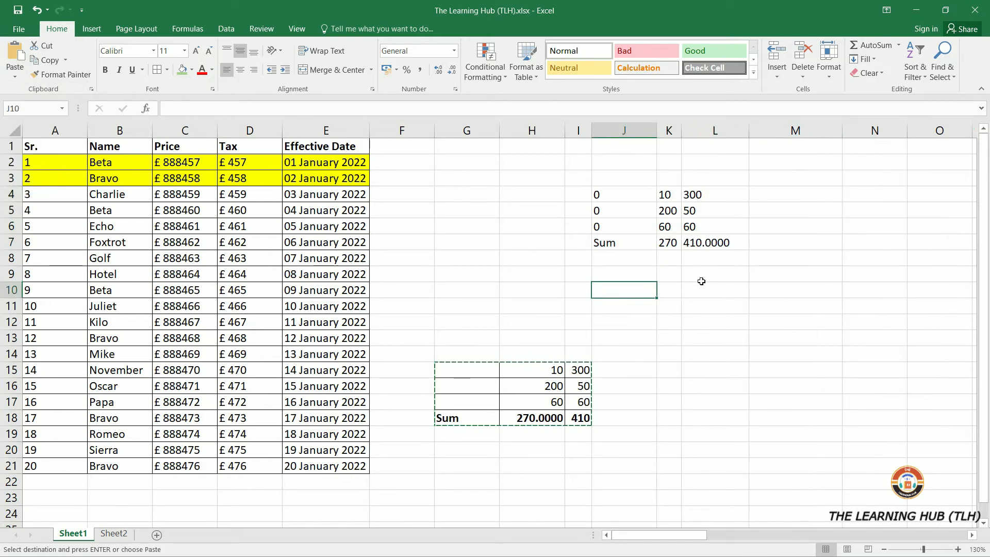
Check the link formula in K4, and set source cells H15 to 1000 and I17 to 600.
left_click(511, 387)
left_click(666, 194)
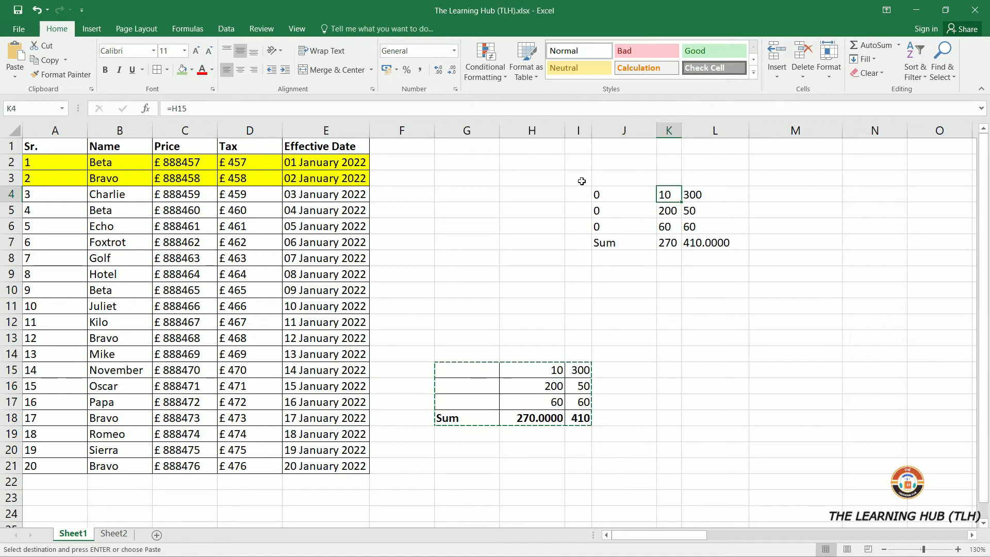
left_click(533, 369)
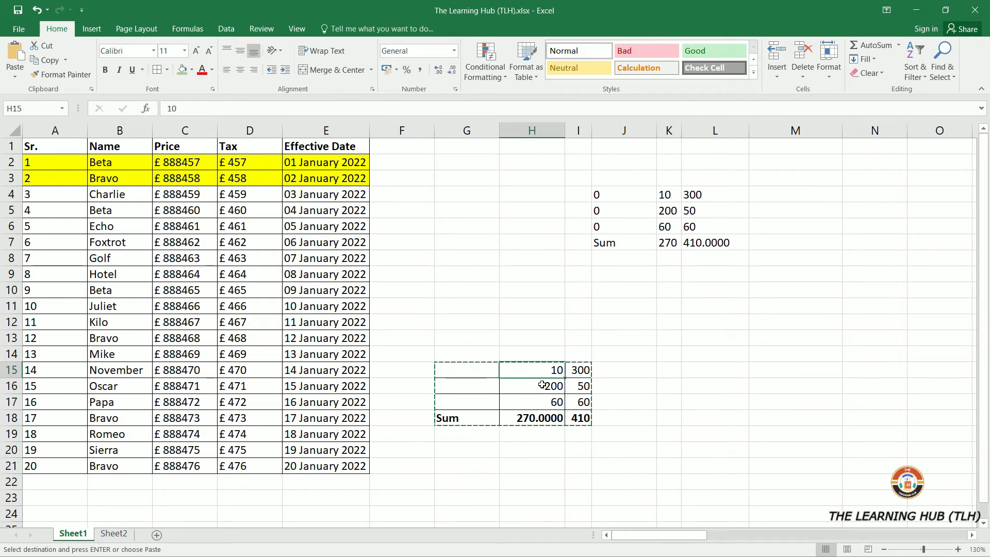
type("1000")
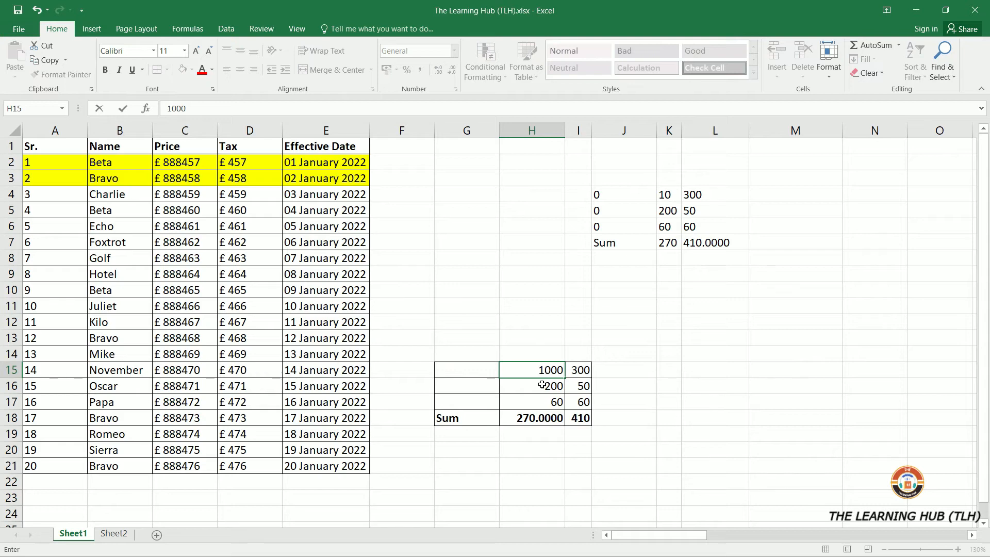
left_click(583, 403)
type("6")
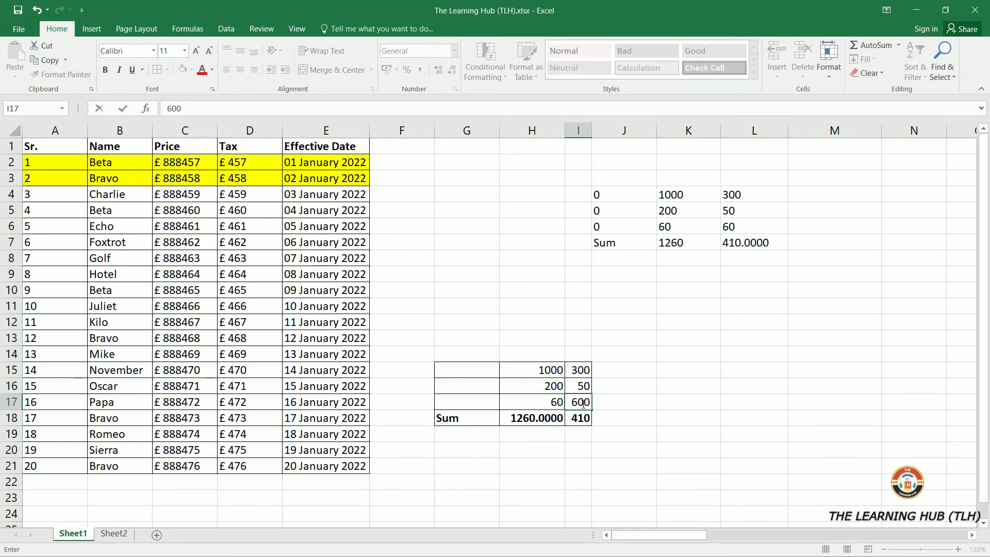
type("00")
key("Return")
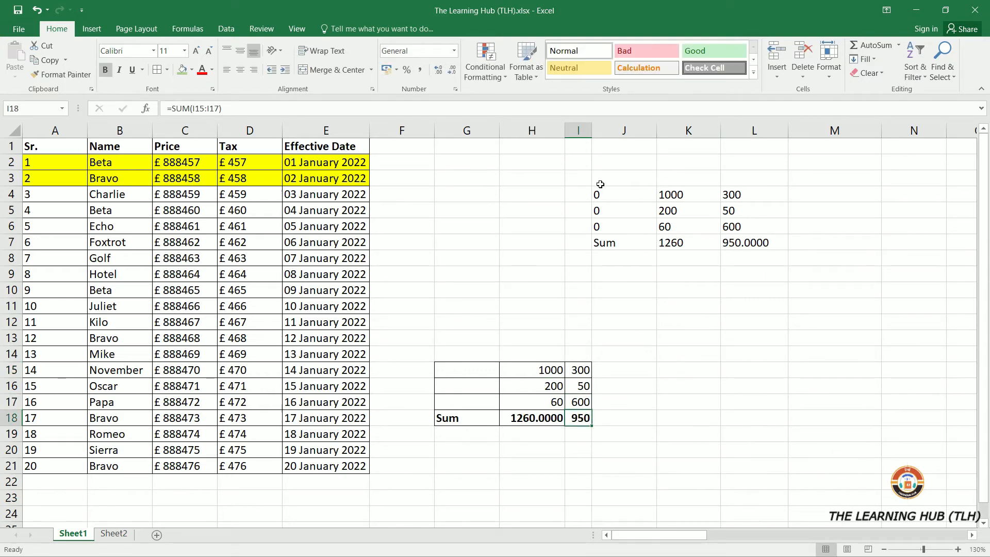
Compare the linked table J4:L7 with its source range and enter 50 in G15 to test the link.
left_click_drag(602, 196, 755, 243)
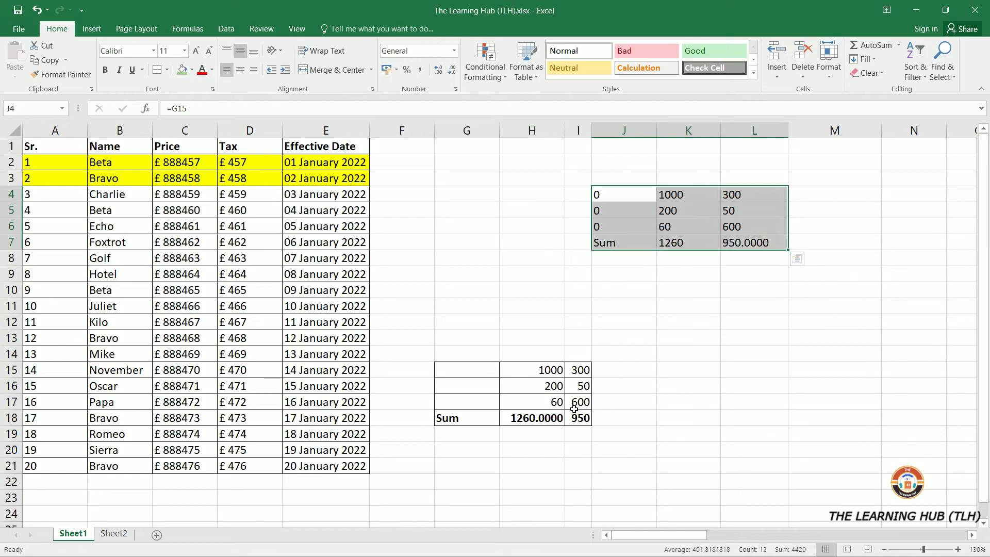
left_click(493, 398)
left_click_drag(472, 371, 569, 412)
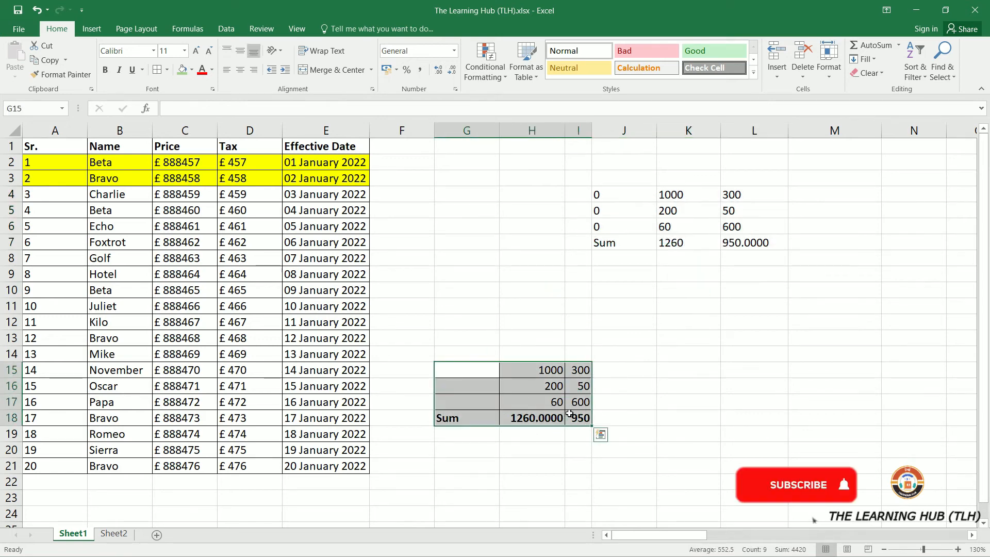
left_click(753, 242)
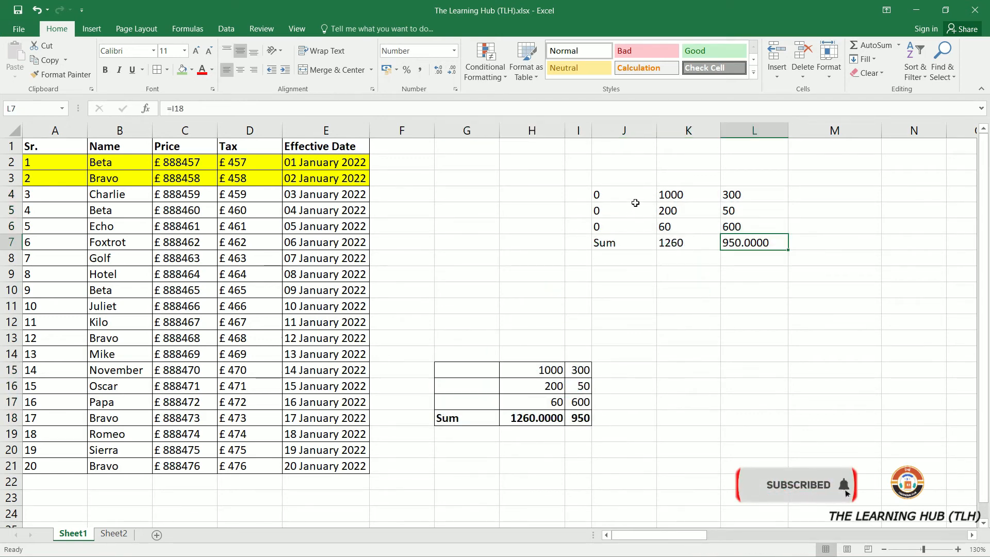
left_click(670, 195)
left_click(522, 385)
left_click(482, 375)
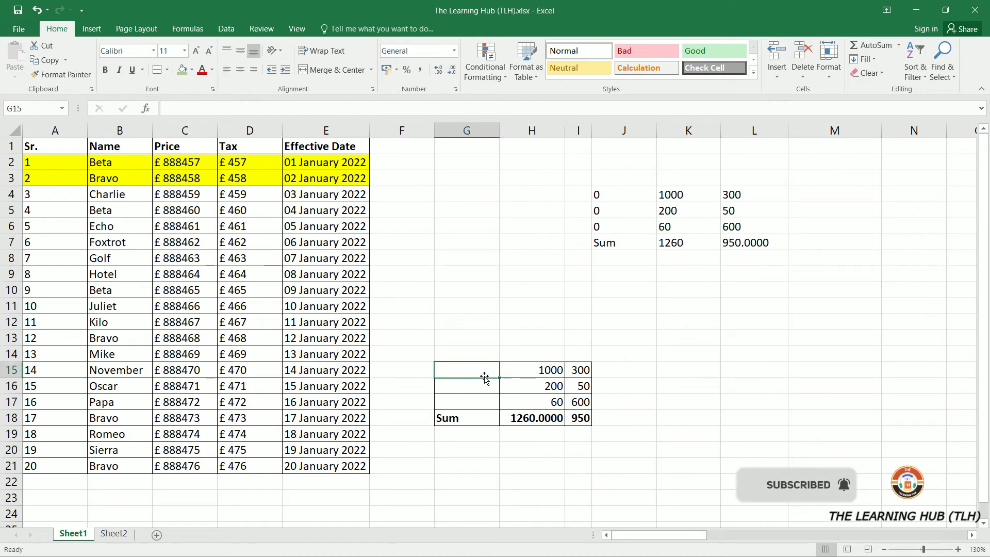
type("50")
key("Return")
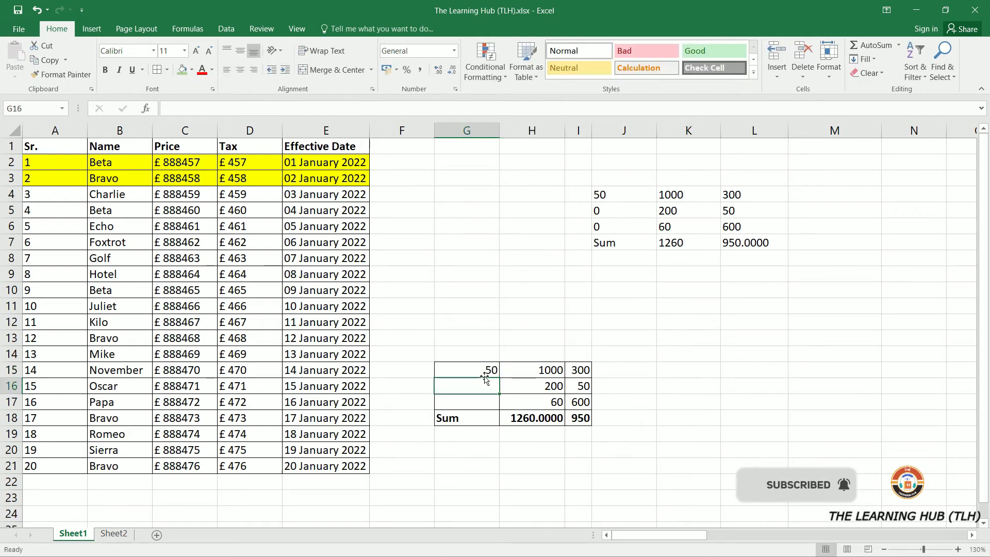
Clear the linked table J4:L7 and paste a copy of A2:E6 as a picture at J2.
left_click_drag(602, 193, 728, 241)
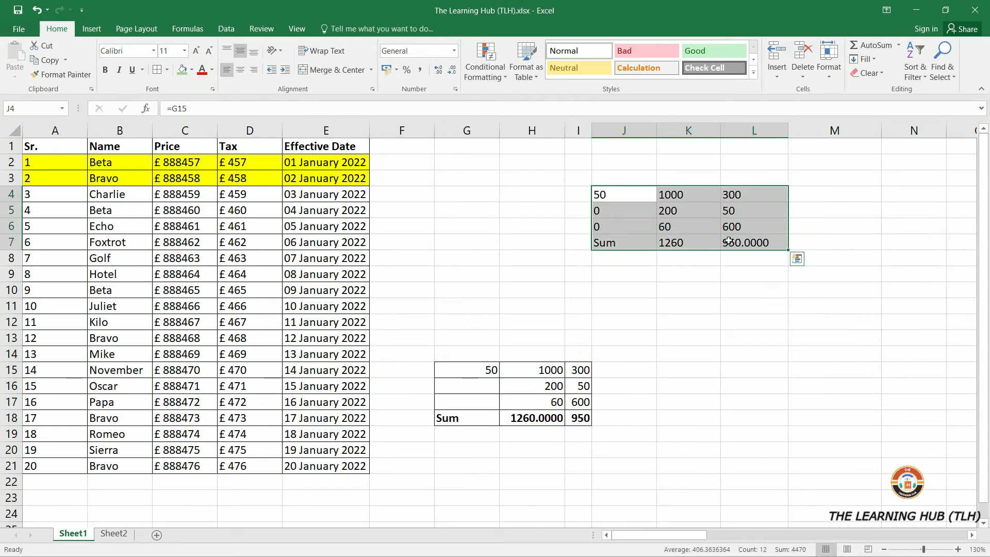
key("Delete")
left_click_drag(49, 164, 330, 227)
key("ctrl+c")
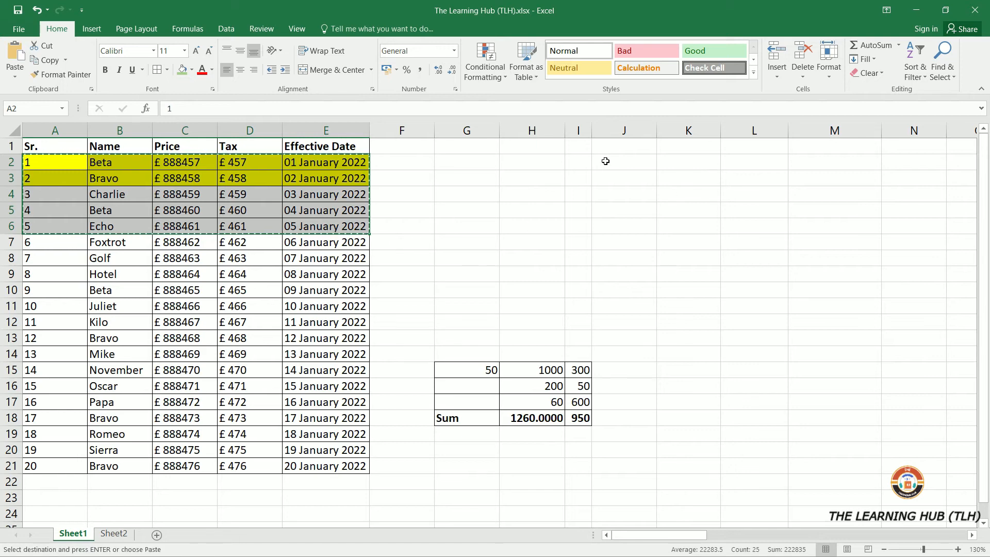
left_click(605, 161)
left_click(17, 77)
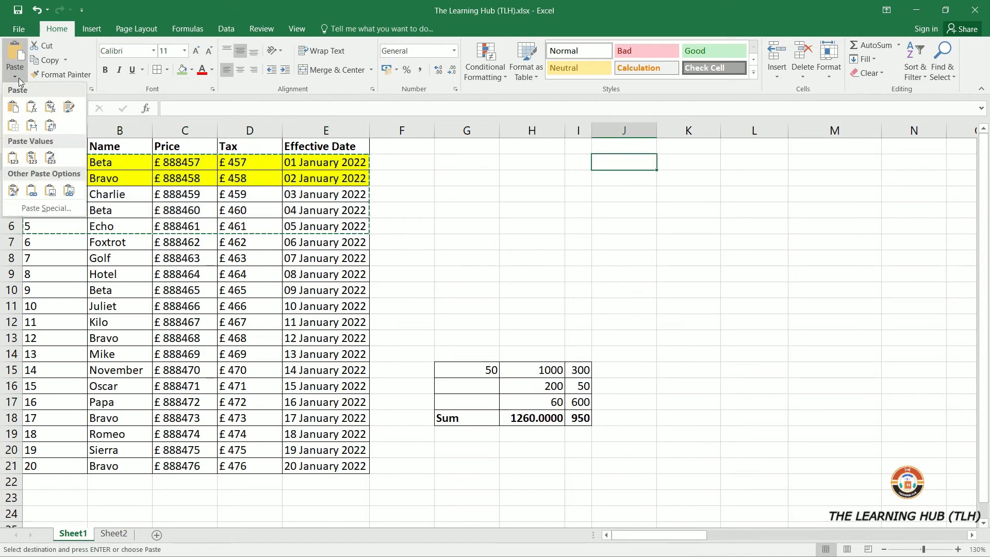
left_click(50, 193)
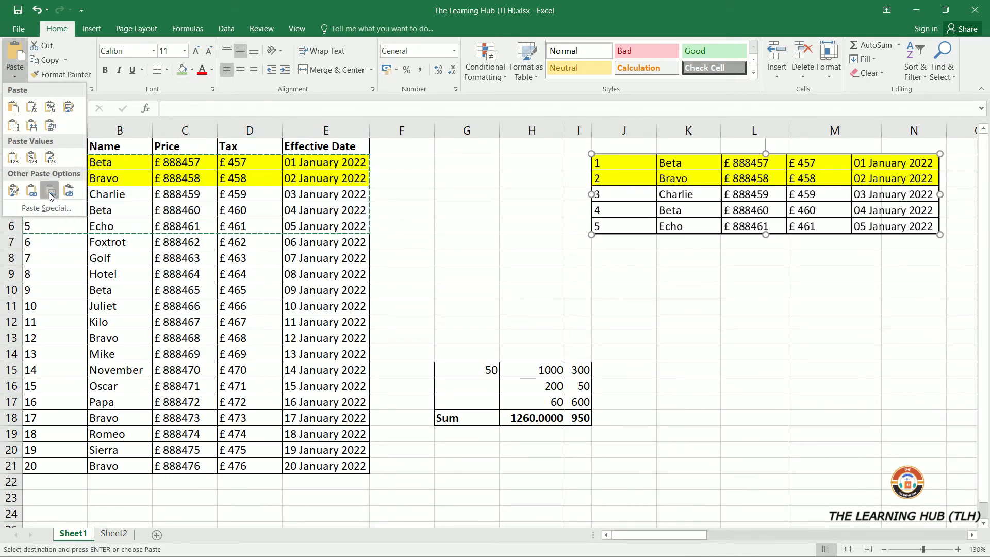
Change B3 to Bravo 2 to test whether the pasted picture follows its source, and restore the name to Bravo.
left_click(119, 192)
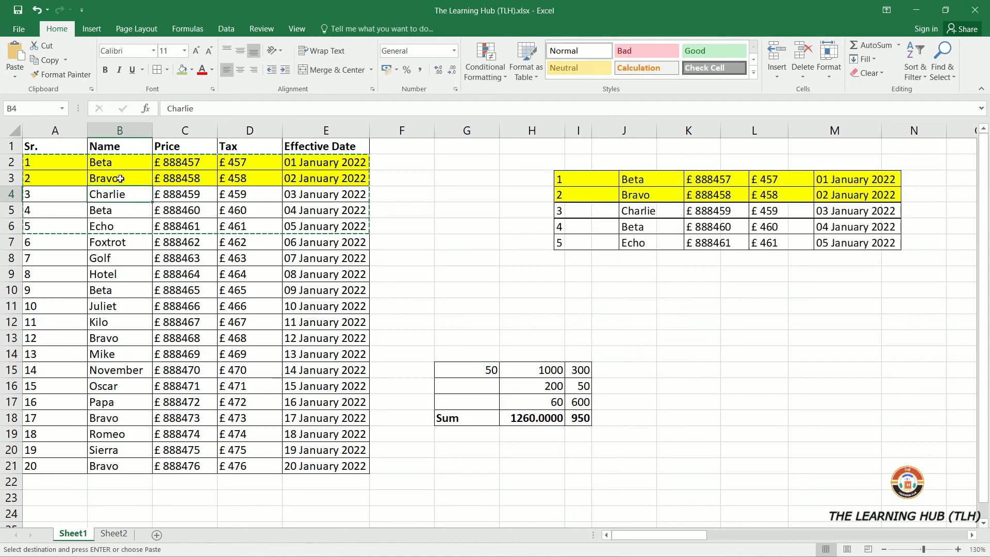
double_click(120, 178)
type("2")
key("Return")
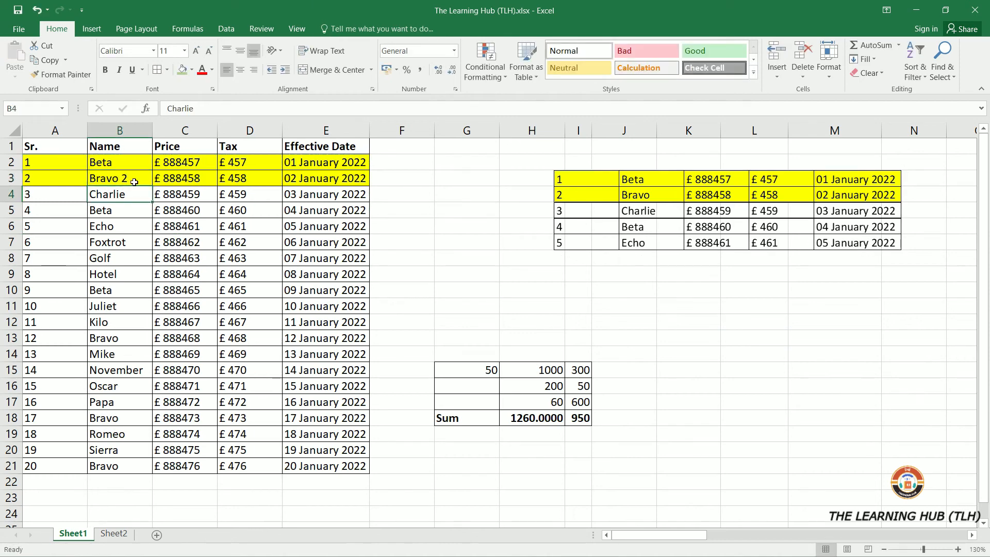
double_click(131, 179)
key("BackSpace")
key("BackSpace")
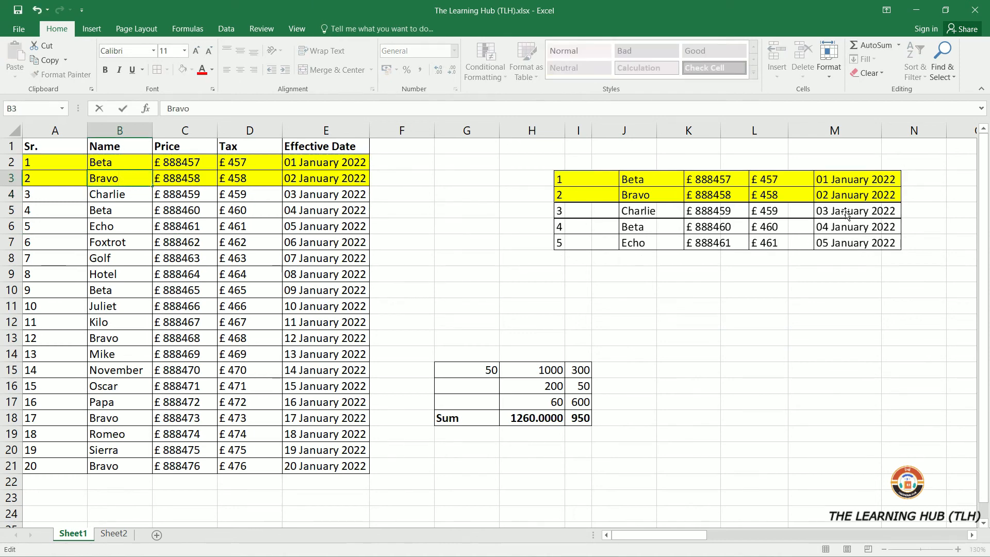
Delete the pasted picture, and paste a copy of the sum table G15:I18 at J4 as a linked picture.
left_click(695, 211)
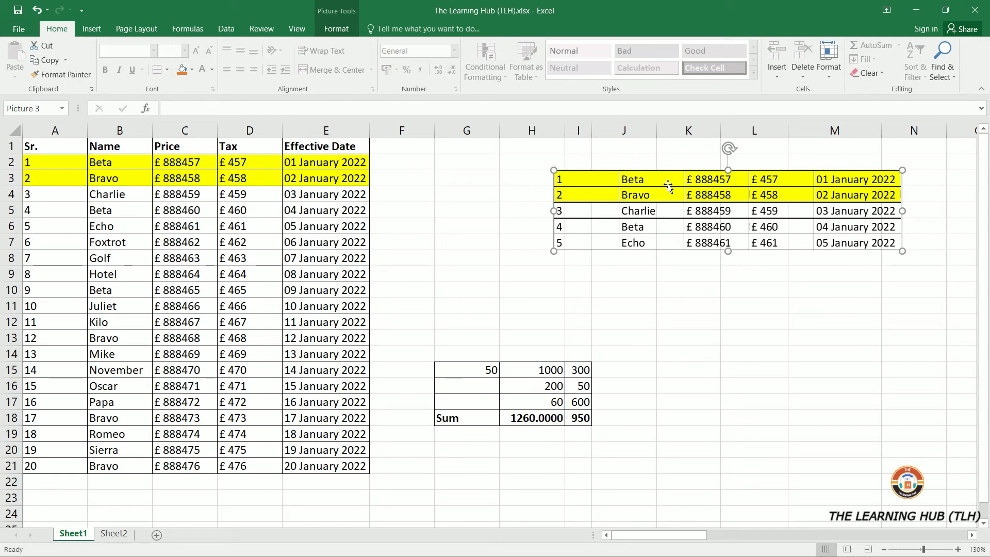
key("Delete")
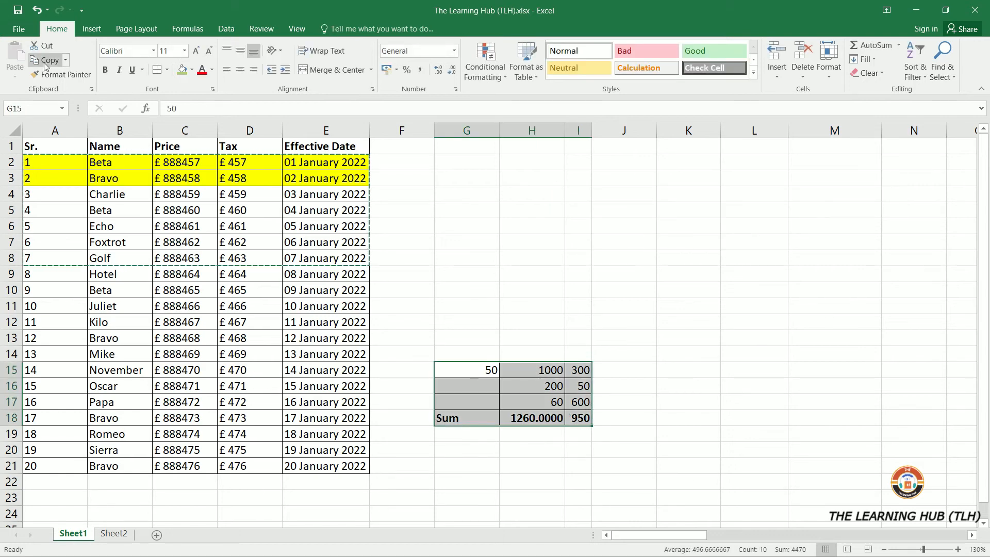
left_click(61, 75)
left_click(618, 194)
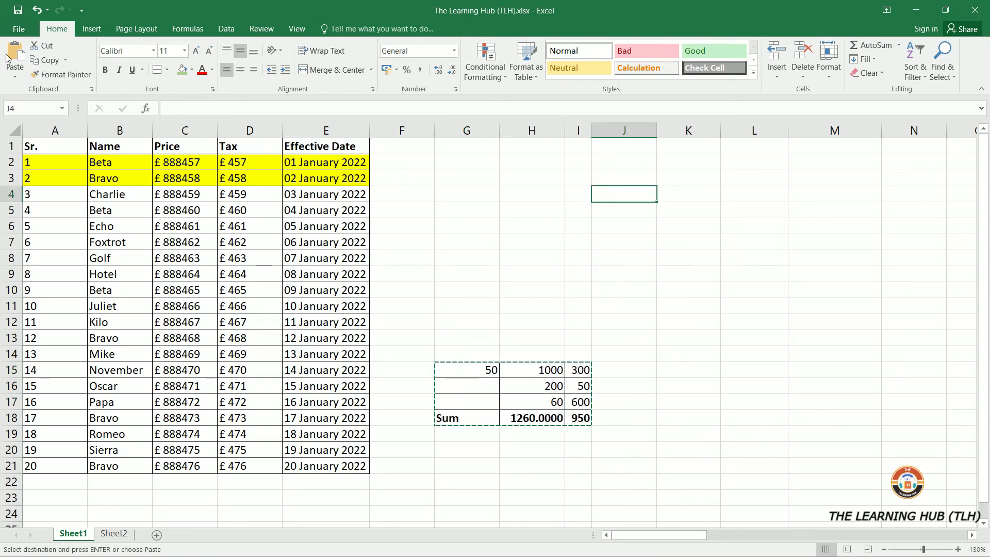
left_click(17, 77)
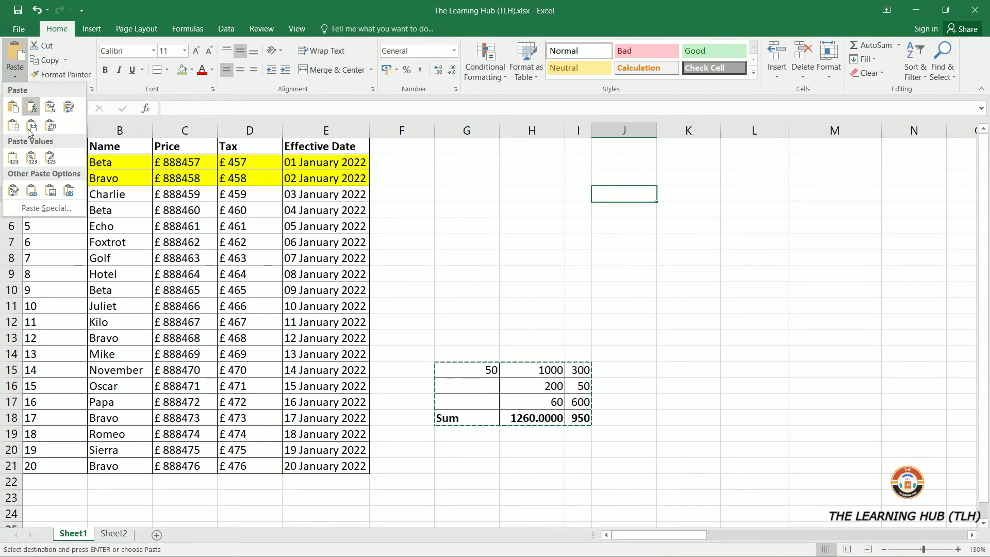
left_click(71, 192)
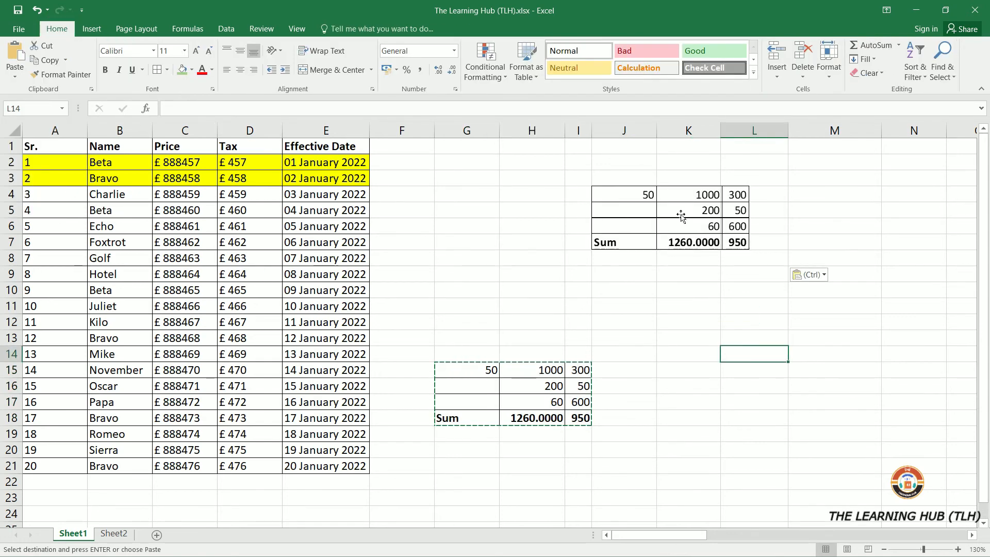
Move the linked picture of the sum table about half a column right and inspect its source reference.
double_click(708, 229)
left_click_drag(708, 229, 754, 226)
left_click(516, 401)
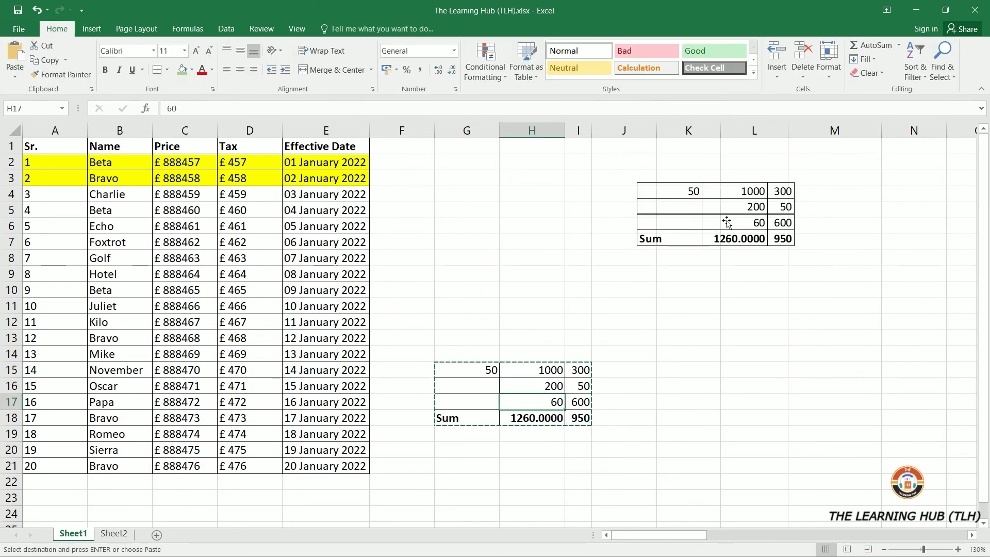
left_click(747, 191)
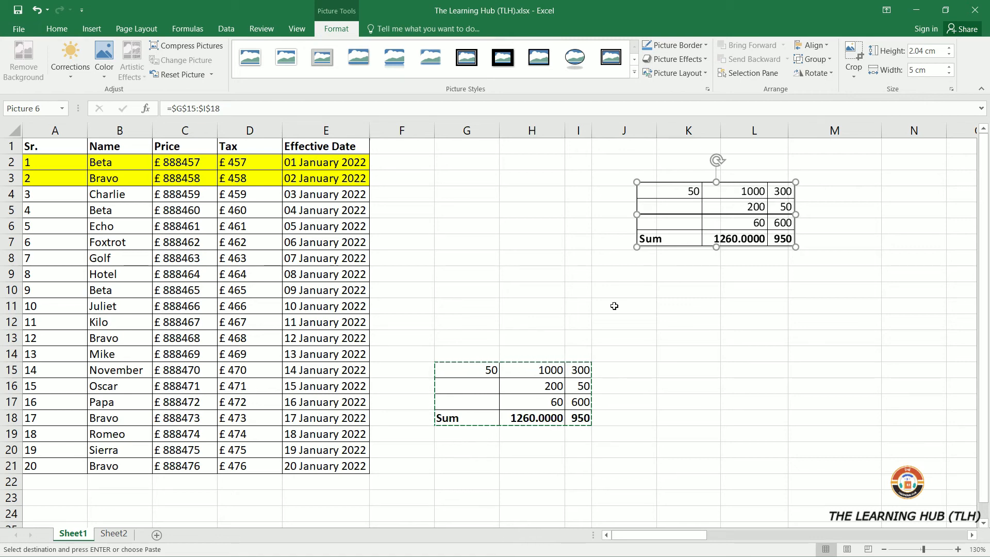
Enter 5000 in G15 to test whether the linked picture follows its source range.
left_click(526, 388)
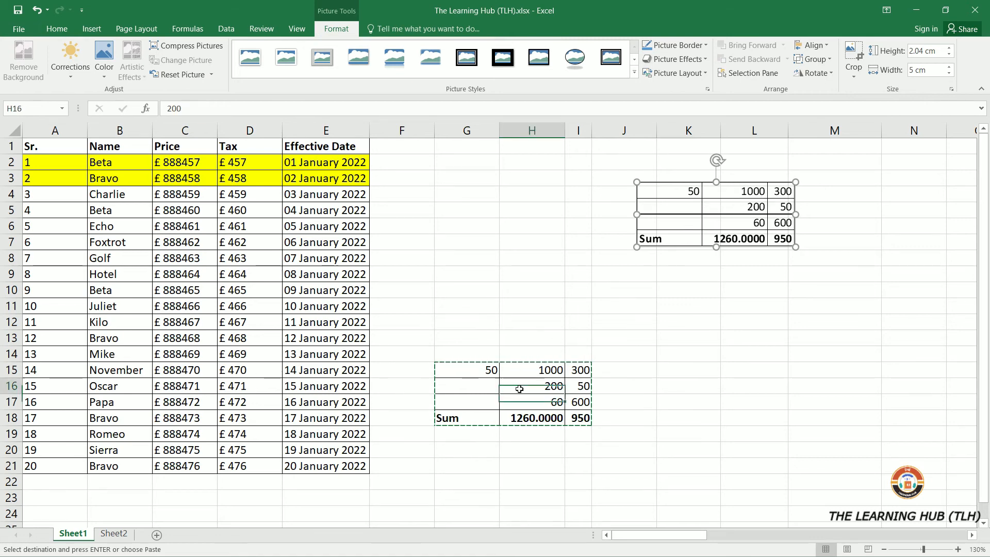
left_click(476, 373)
type("5")
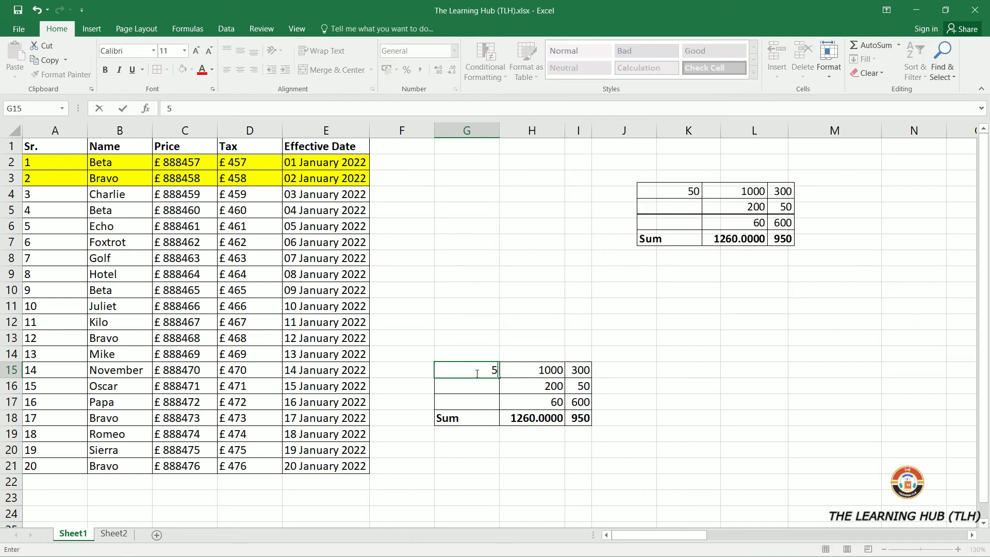
key("Return")
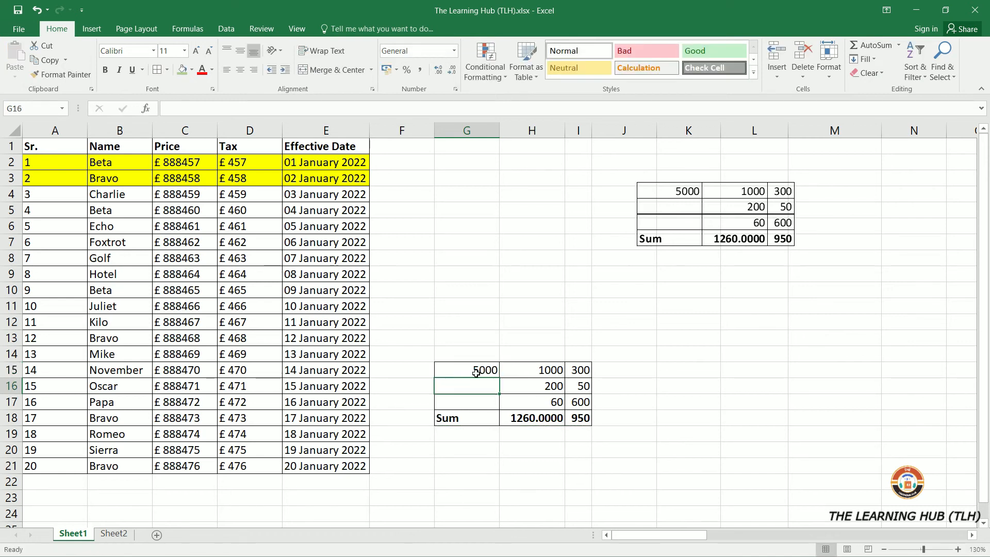
Go from the linked picture to its source range, and move the picture to about K5:M8.
left_click(714, 207)
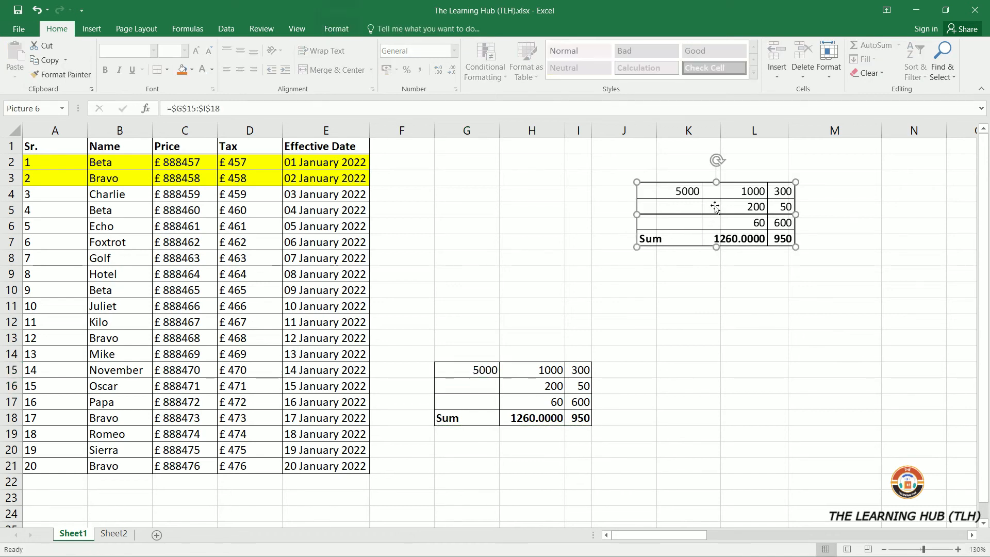
double_click(748, 202)
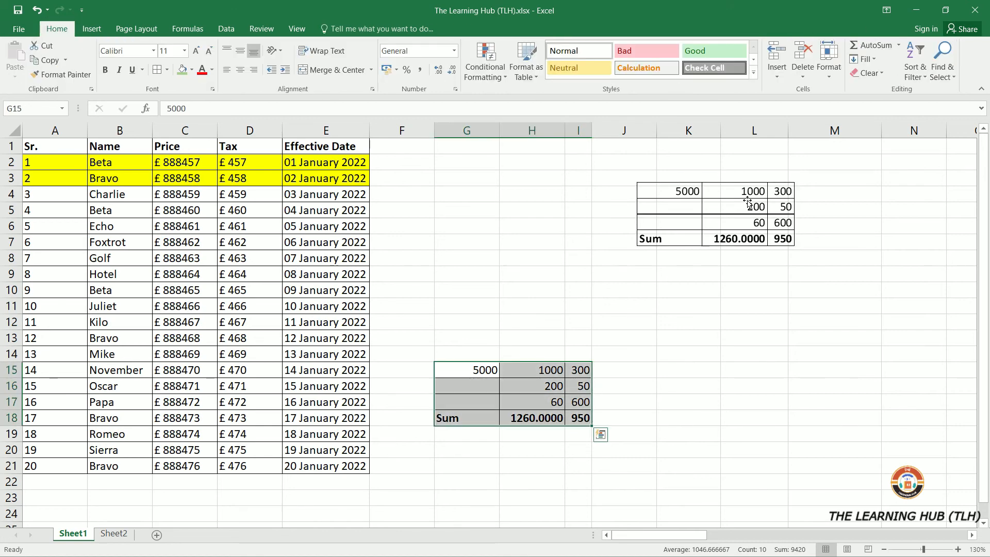
left_click(747, 202)
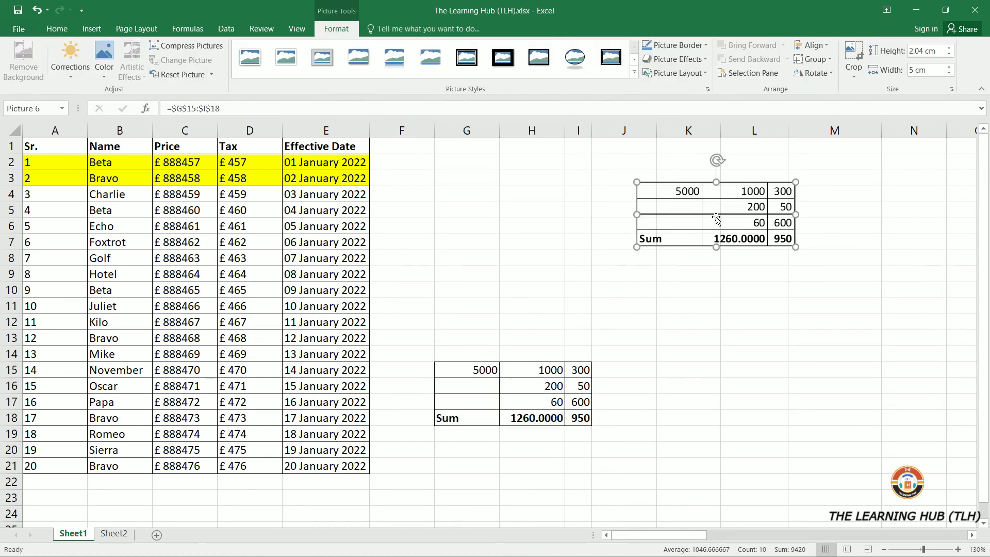
left_click_drag(717, 217, 745, 217)
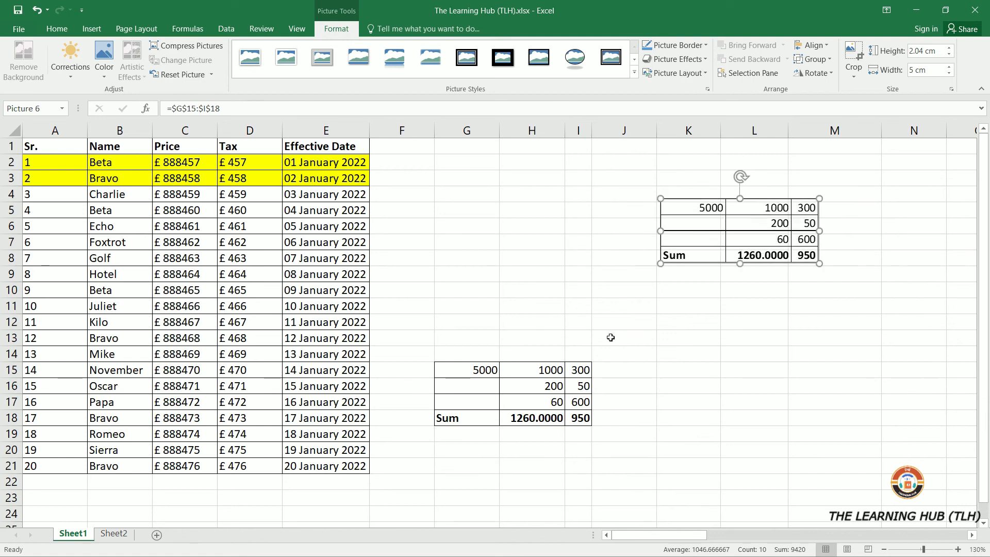
Set H16 to 20 and check the linked picture against the changed source table.
left_click(537, 386)
type("20")
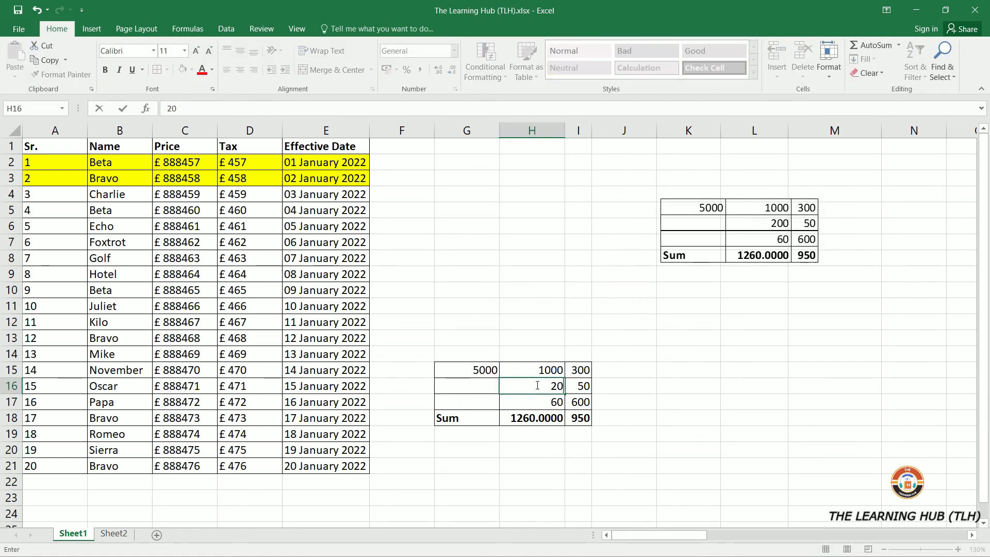
key("Return")
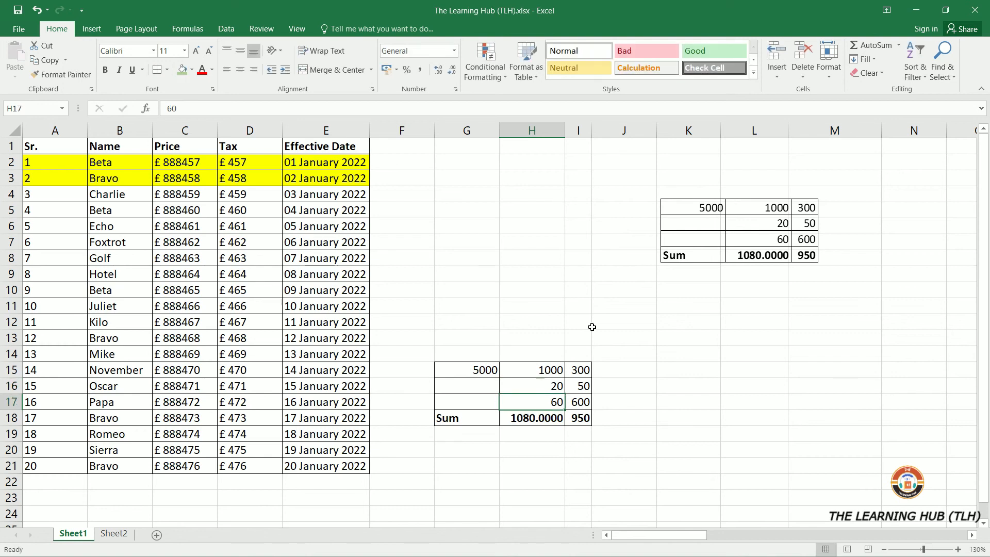
left_click(731, 211)
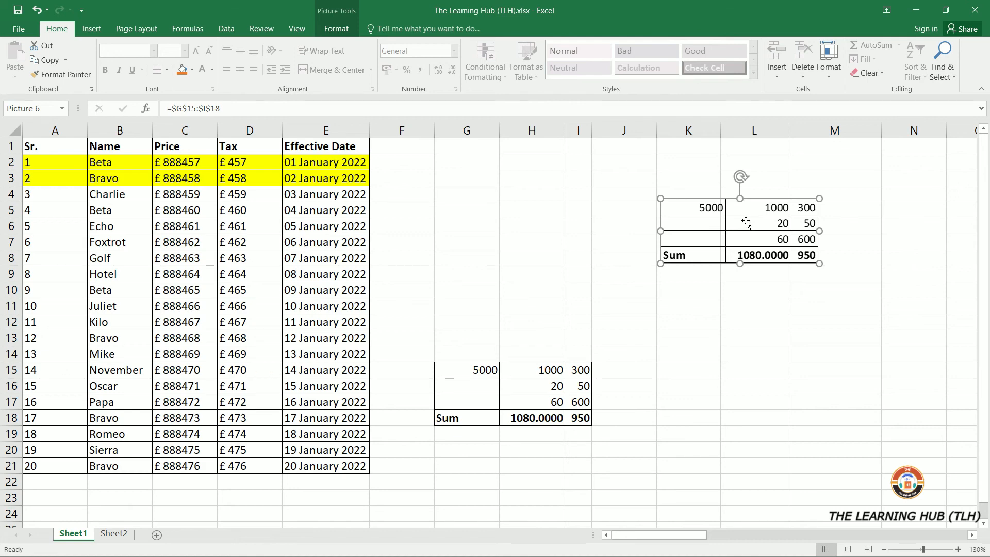
Copy A4:E11, open the Paste Special dialog and move it clear of the linked picture.
left_click_drag(52, 194, 325, 305)
key("ctrl+c")
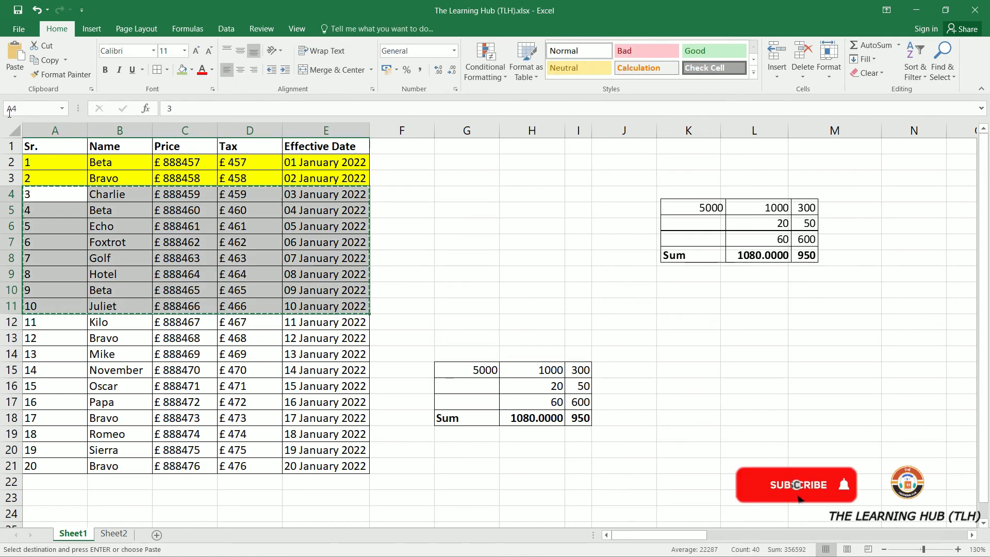
left_click(15, 79)
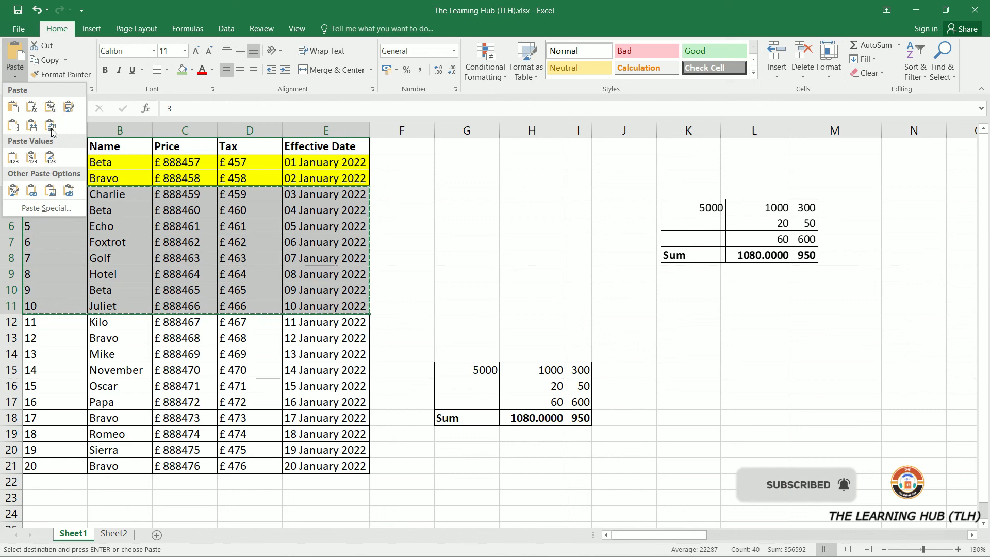
left_click(46, 209)
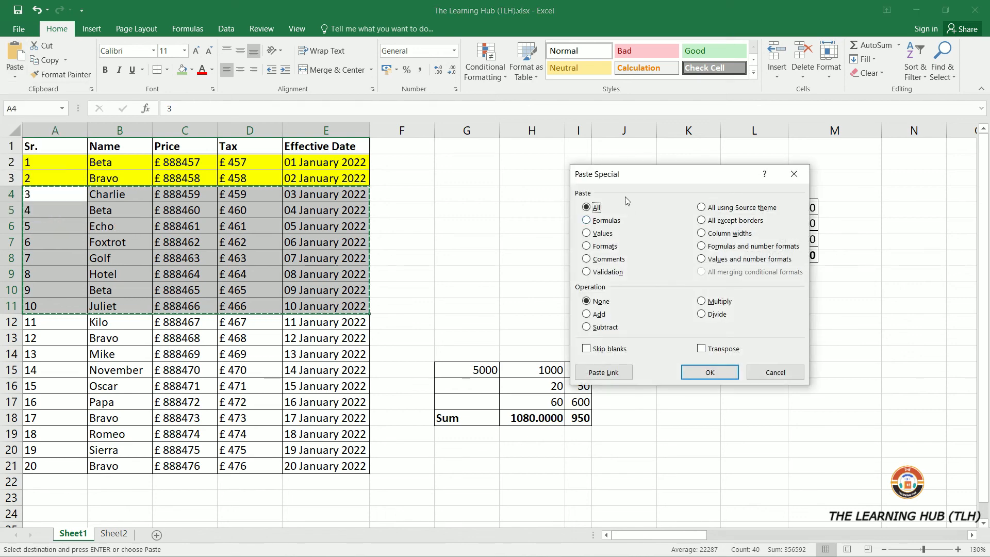
left_click_drag(634, 180, 510, 148)
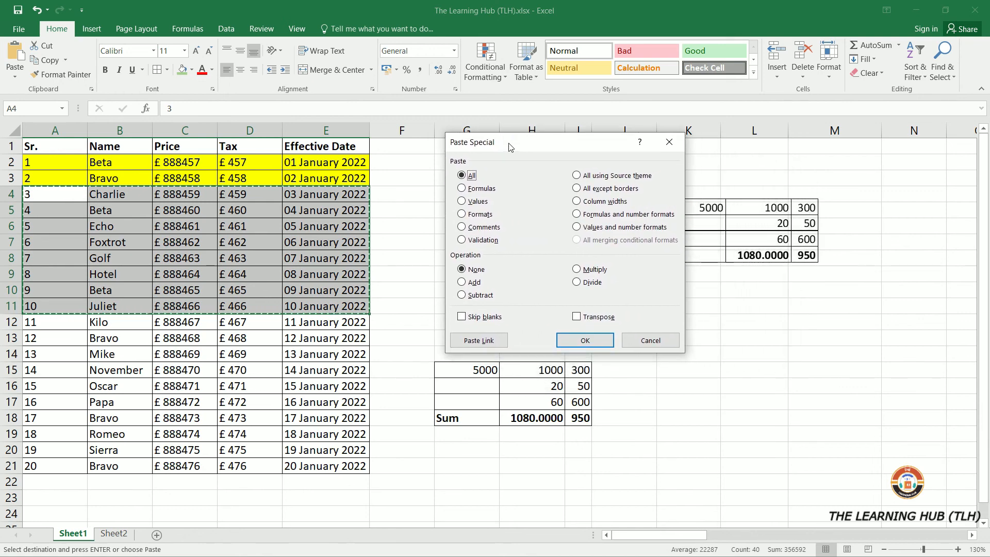
Review the Formulas, Values, Formats, Comments and Validation choices in Paste Special, and return to All.
left_click(484, 190)
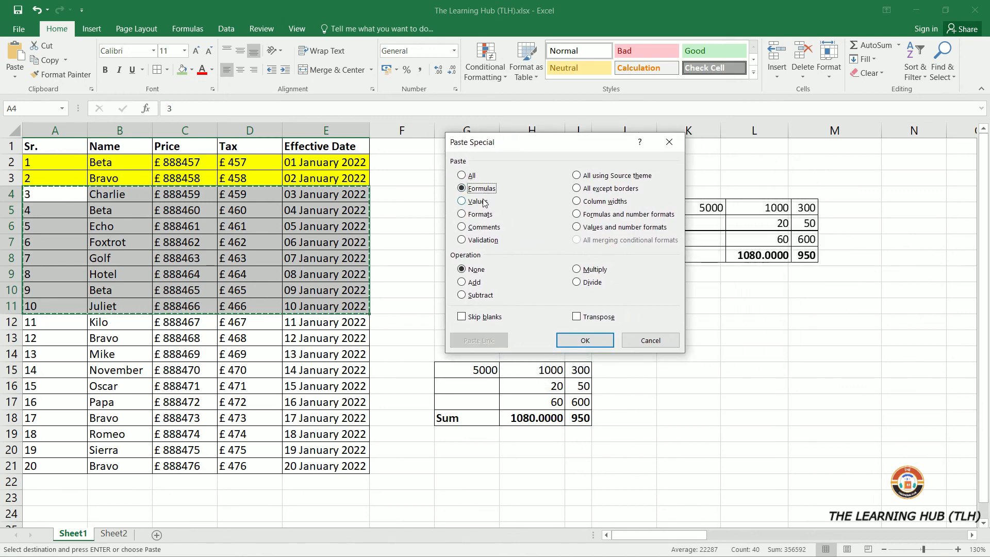
left_click(484, 202)
left_click(485, 215)
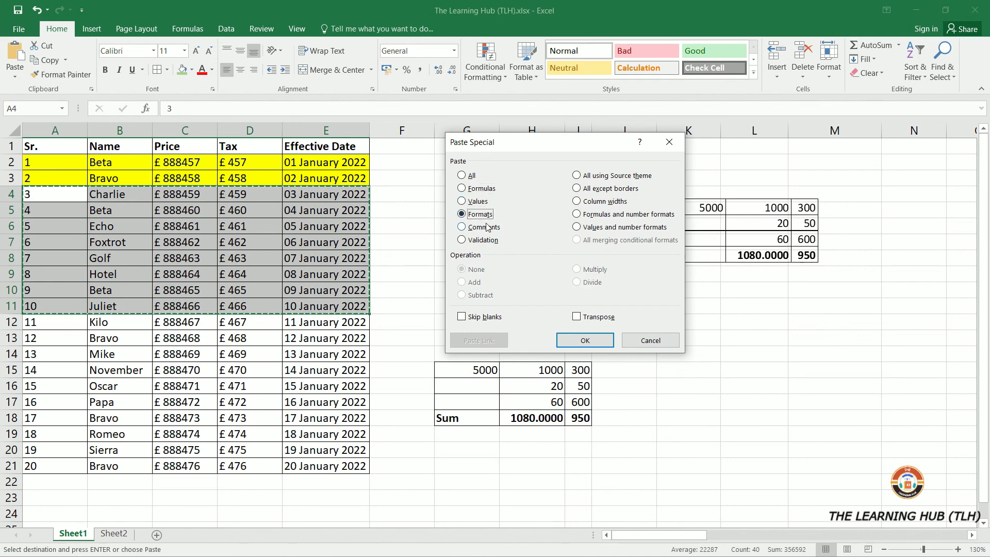
left_click(487, 227)
left_click(487, 241)
left_click(473, 178)
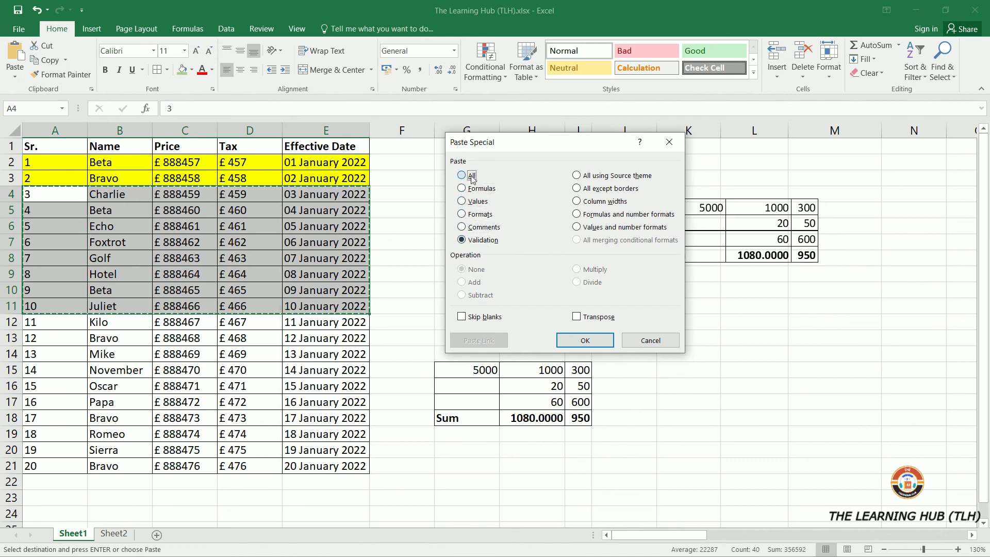